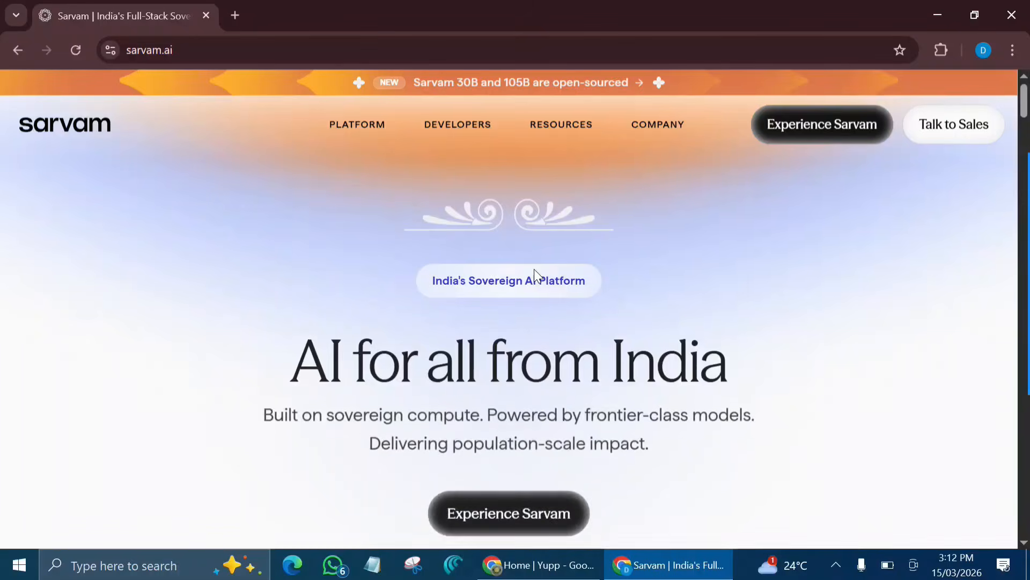
Open the Sarvam dashboard from the sarvam.ai site and sign in with the Google account.
scroll(534, 268, "down", 2)
scroll(536, 269, "down", 3)
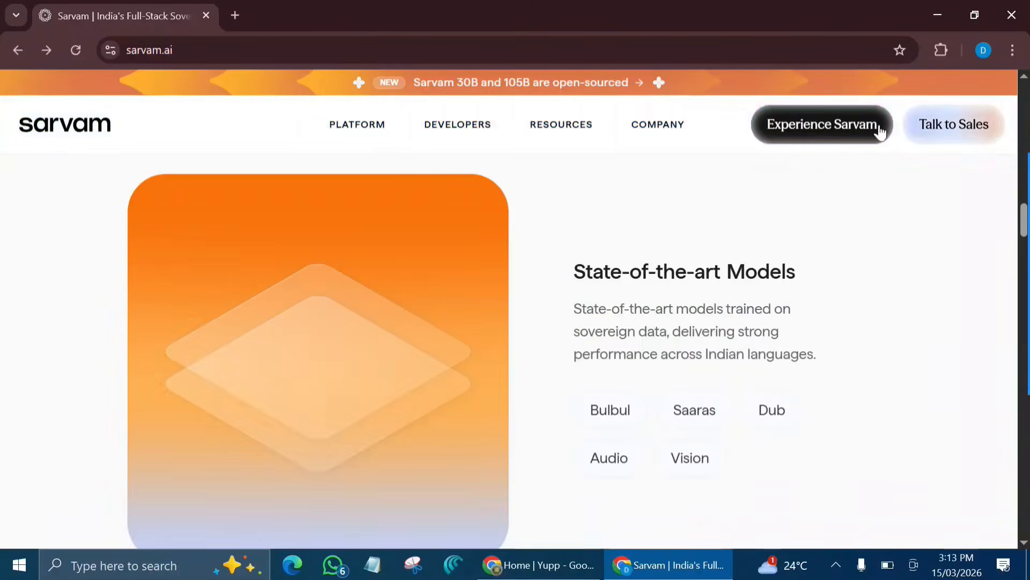
left_click(829, 129)
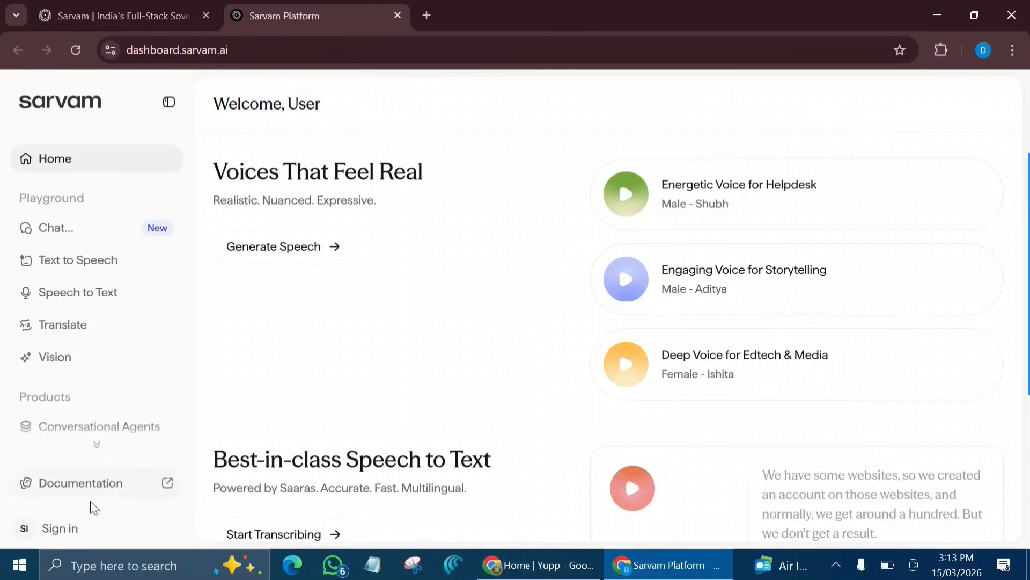
left_click(81, 529)
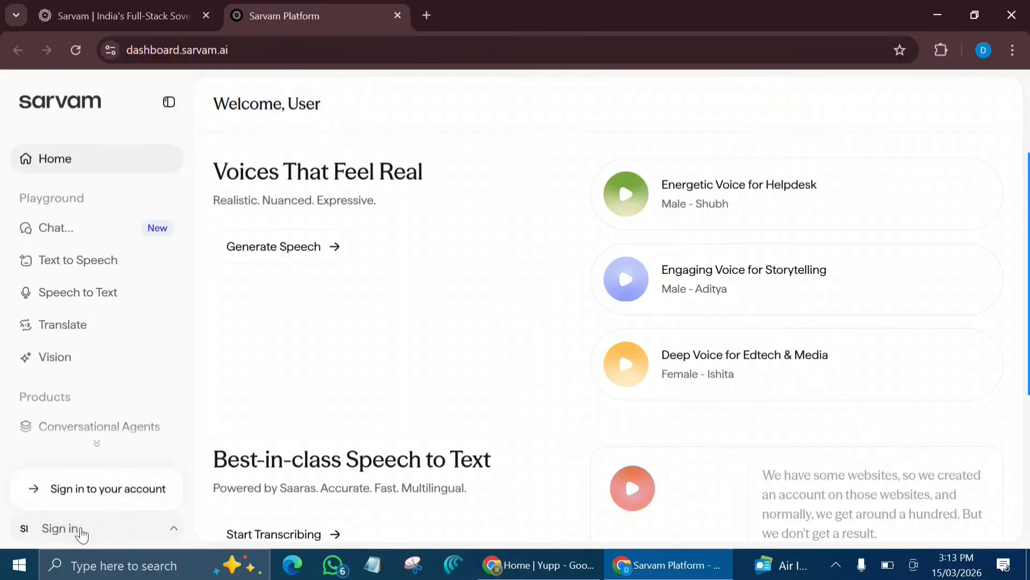
left_click(126, 483)
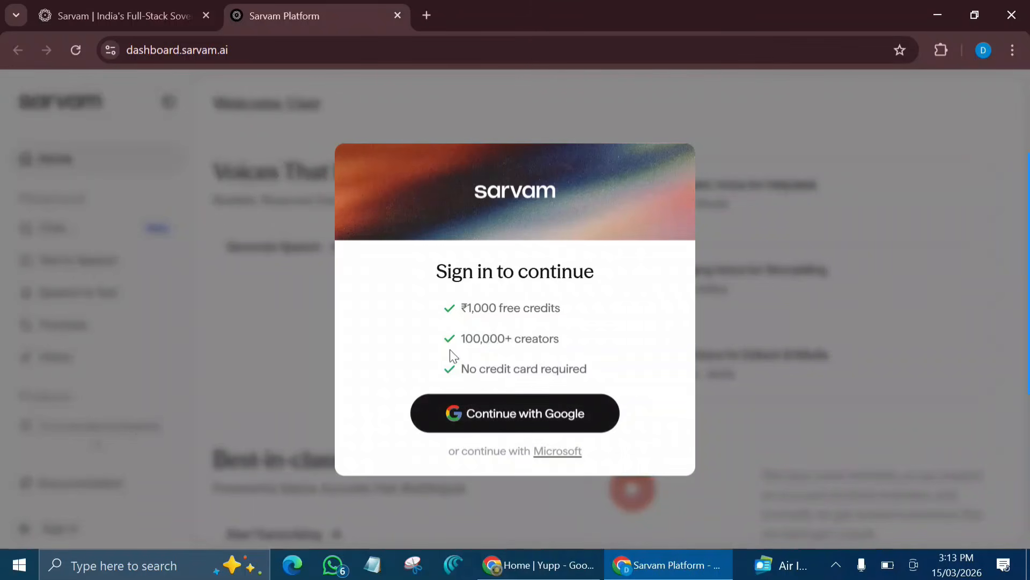
left_click(493, 413)
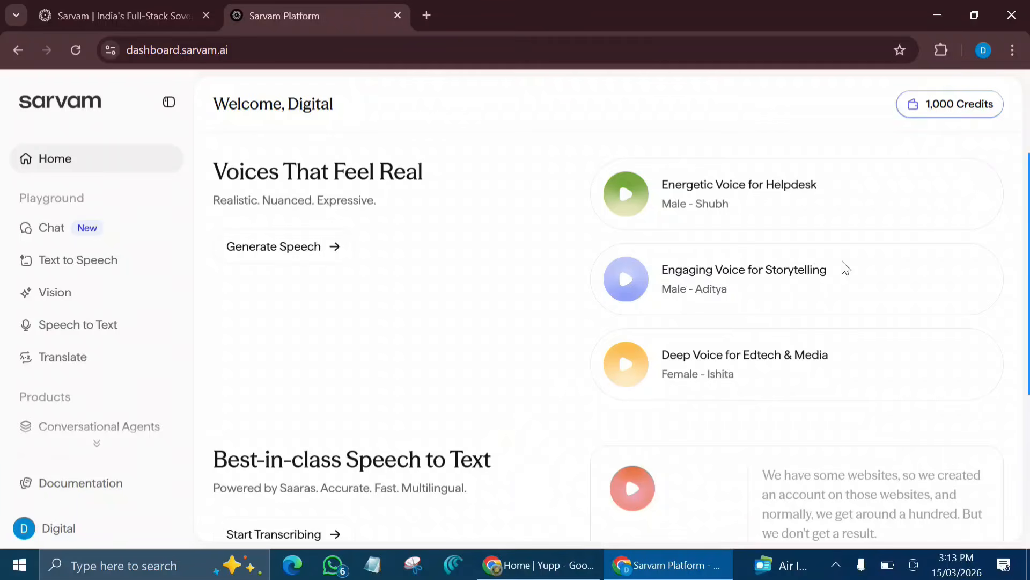
left_click_drag(996, 106, 910, 110)
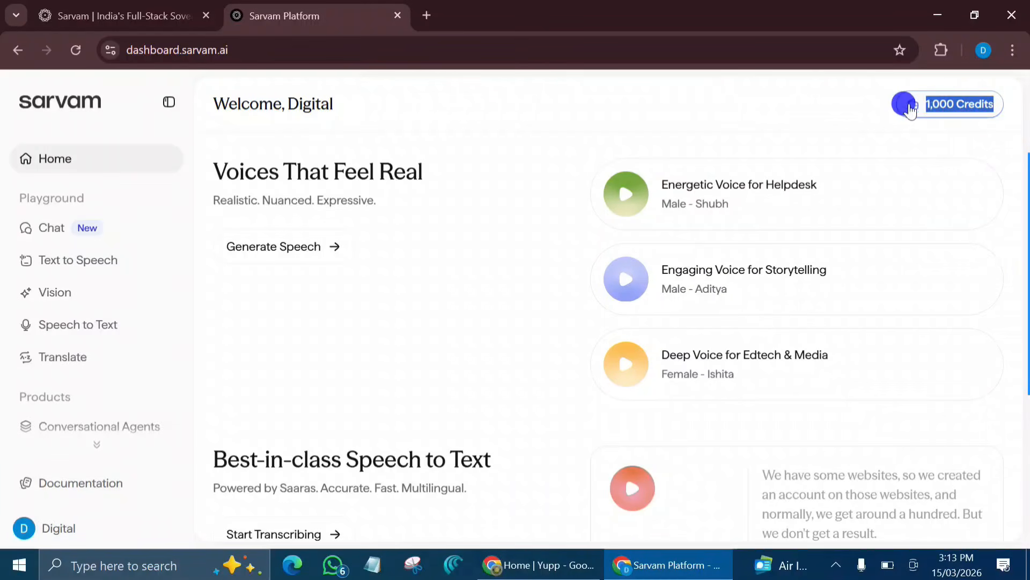
left_click(796, 105)
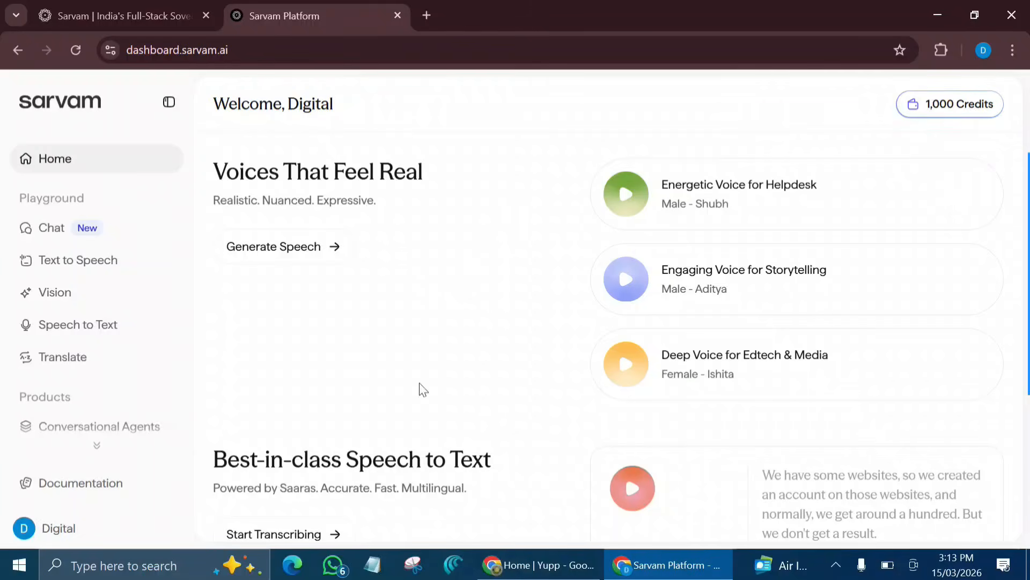
scroll(342, 338, "down", 1)
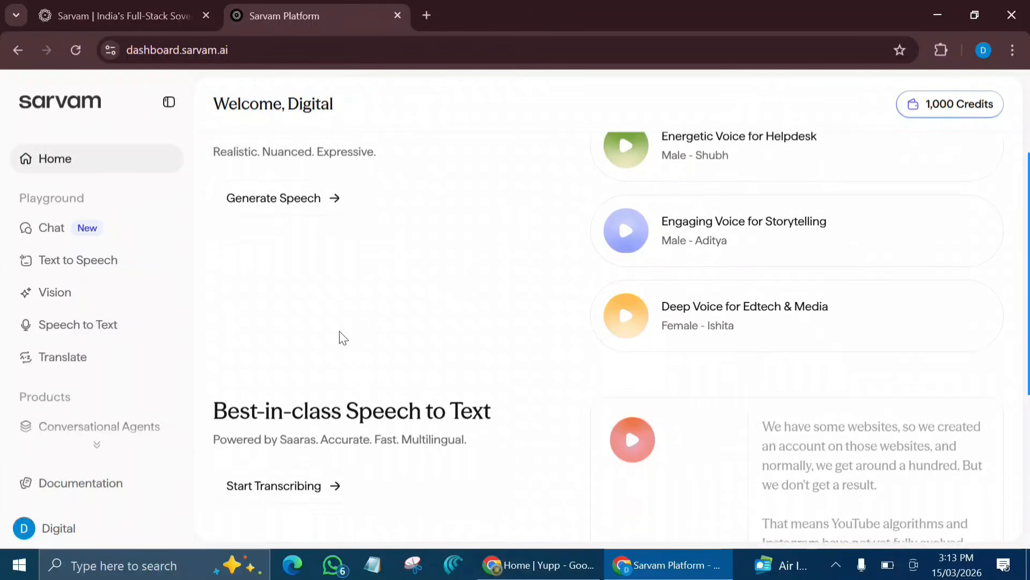
scroll(342, 338, "up", 1)
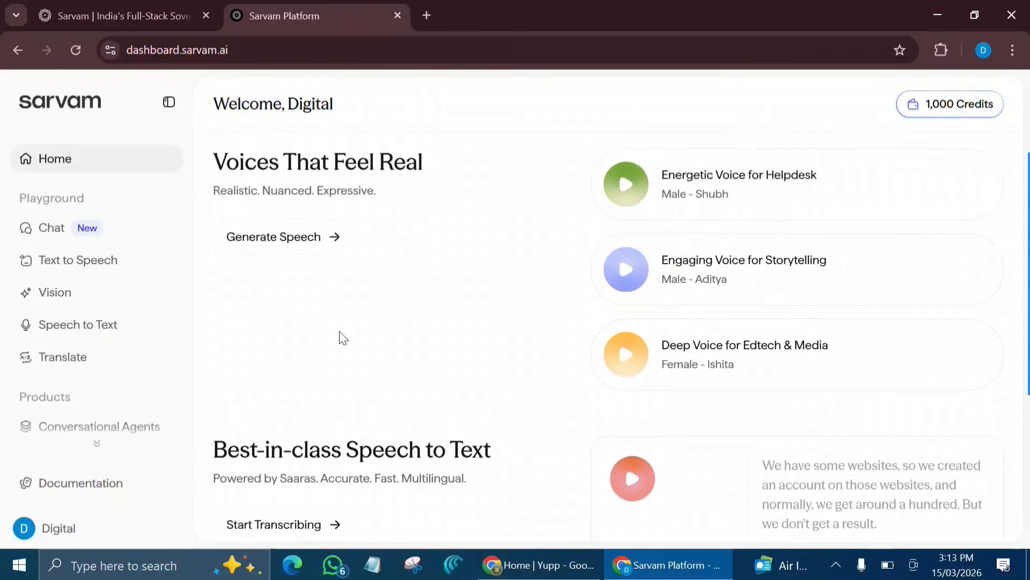
Send the chat prompt "naaku youtube kosam sarvam ai meedha manchi intro script kaavali telugu lo raasi ivvu".
left_click(48, 231)
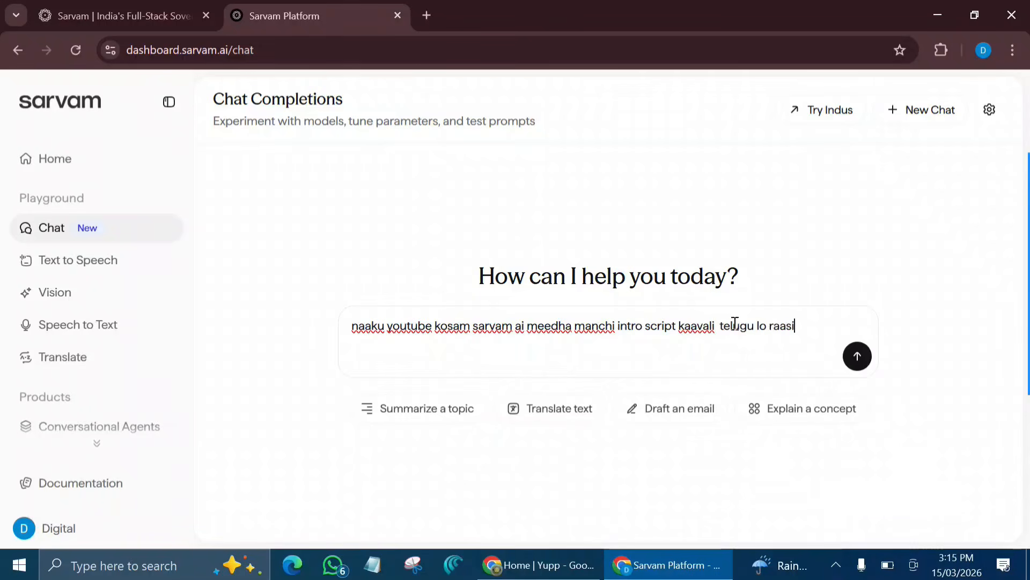
type("ivvu")
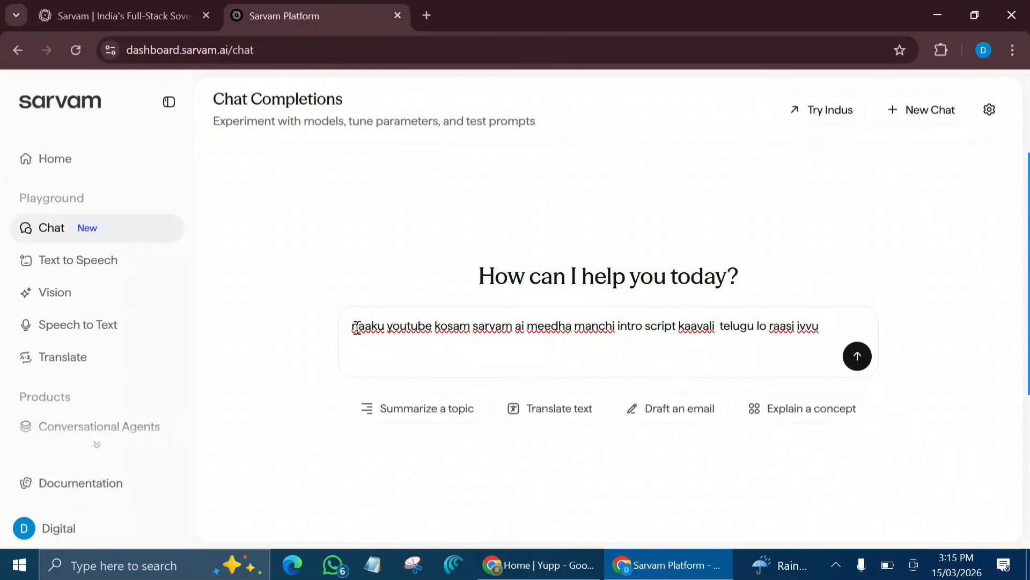
left_click_drag(355, 327, 820, 328)
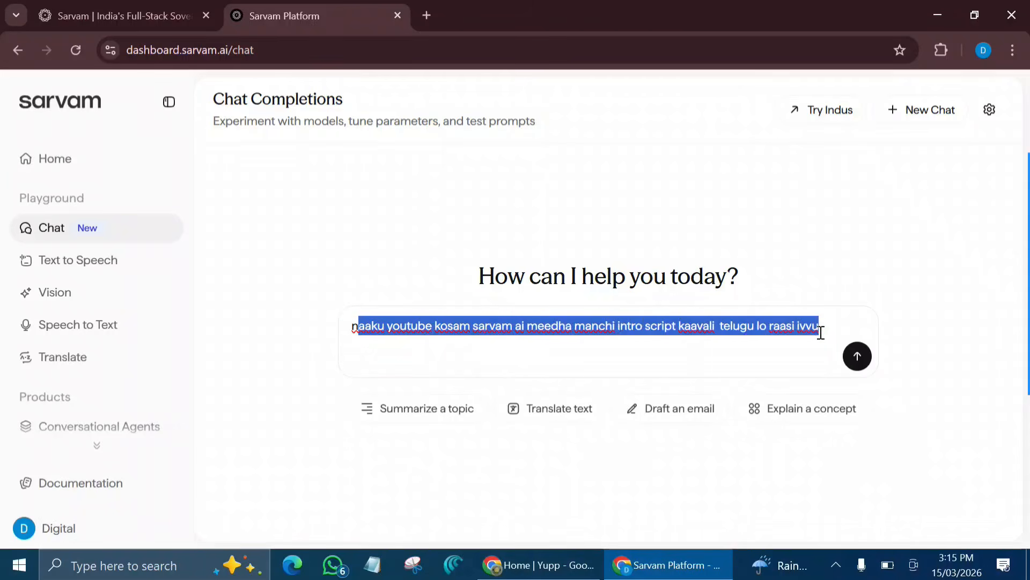
left_click(858, 356)
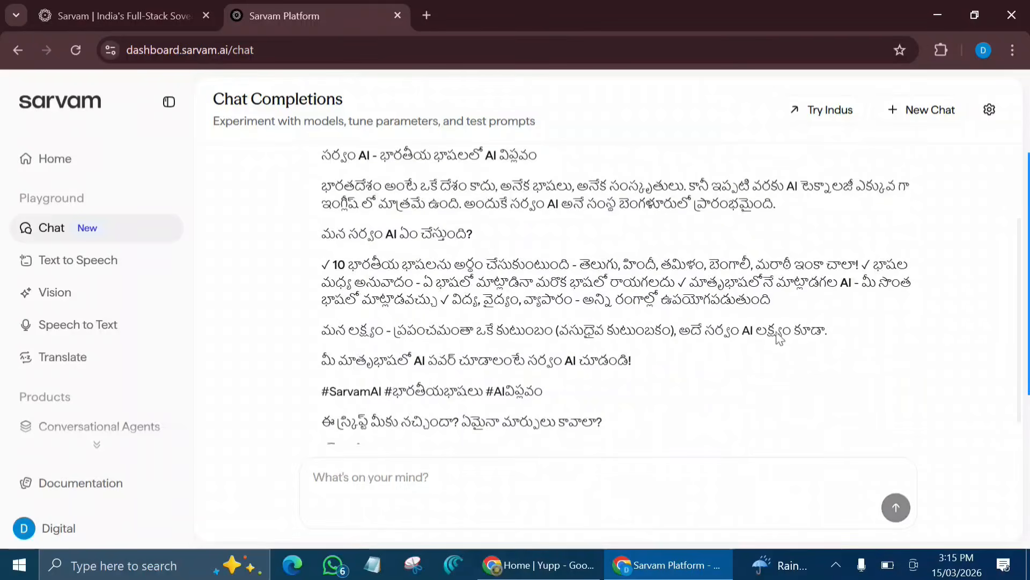
Read through the Telugu intro script that the chat generated about Sarvam AI.
scroll(503, 294, "up", 1)
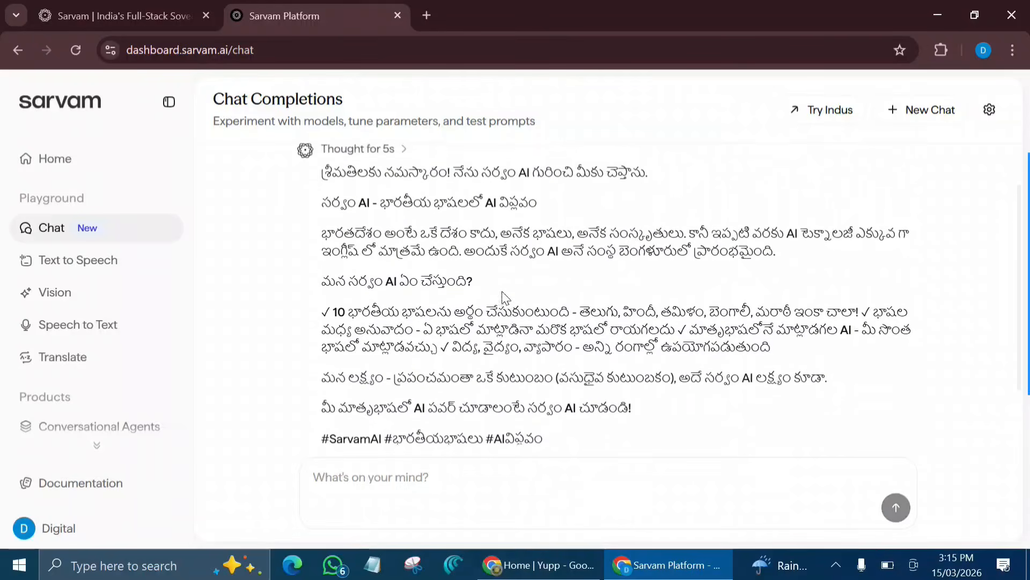
scroll(502, 292, "down", 1)
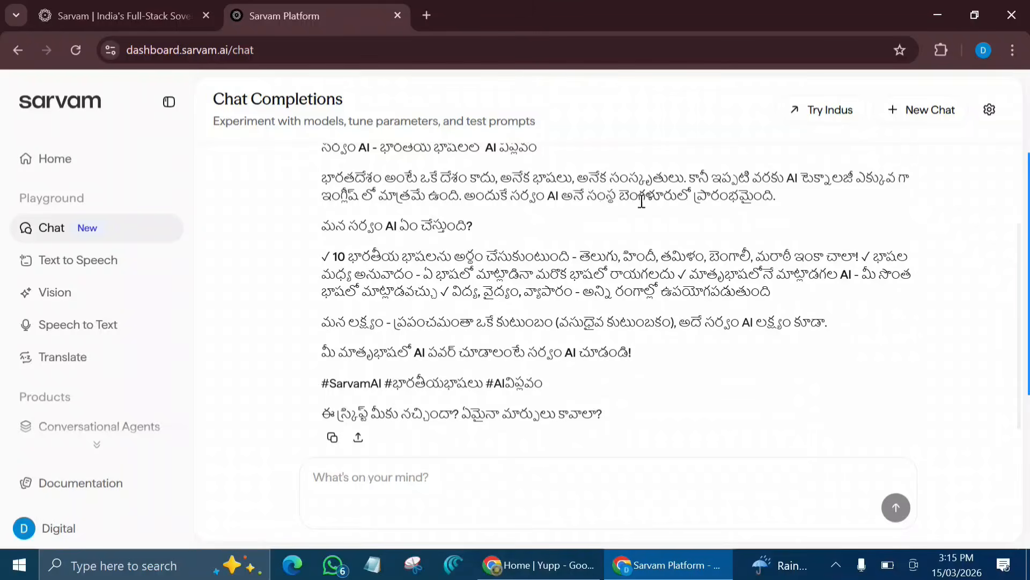
scroll(639, 239, "up", 1)
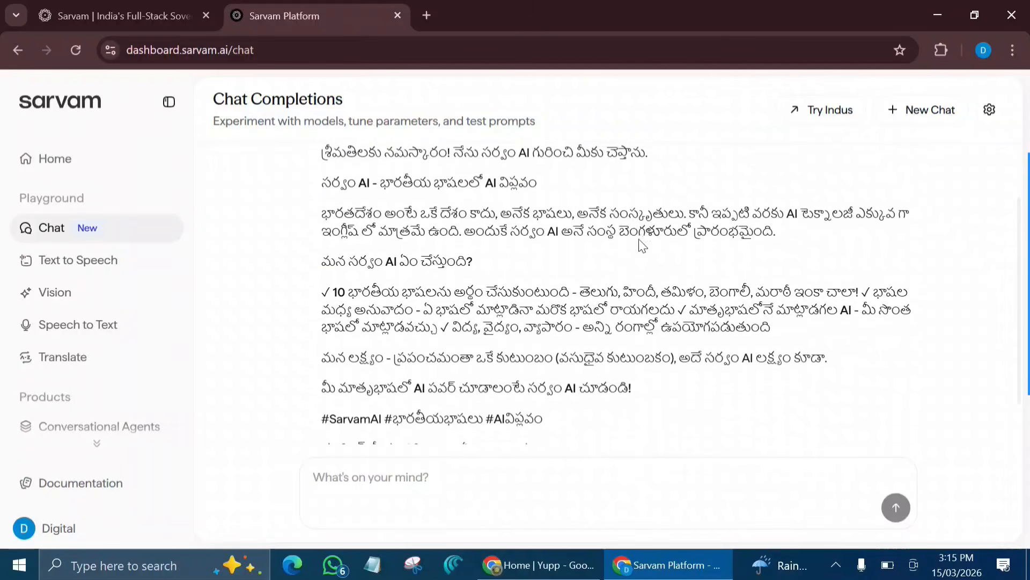
scroll(639, 240, "up", 1)
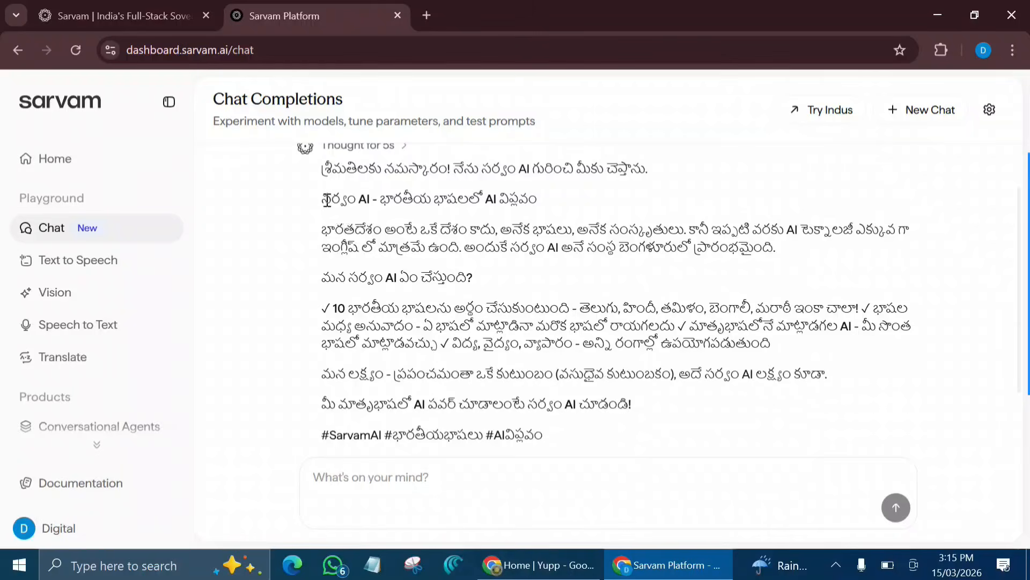
left_click_drag(327, 198, 832, 397)
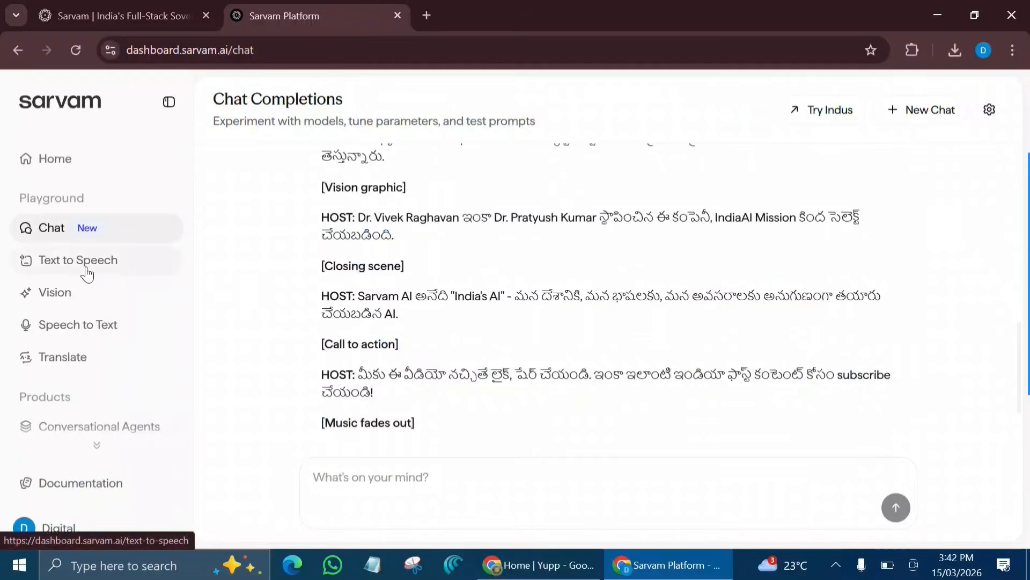
left_click(86, 269)
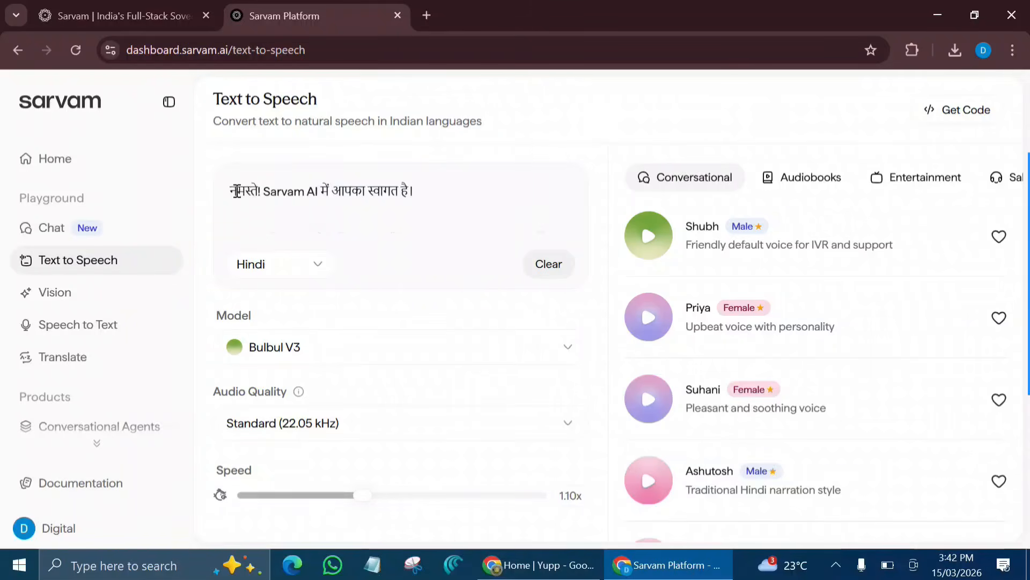
left_click_drag(236, 191, 433, 196)
type("न")
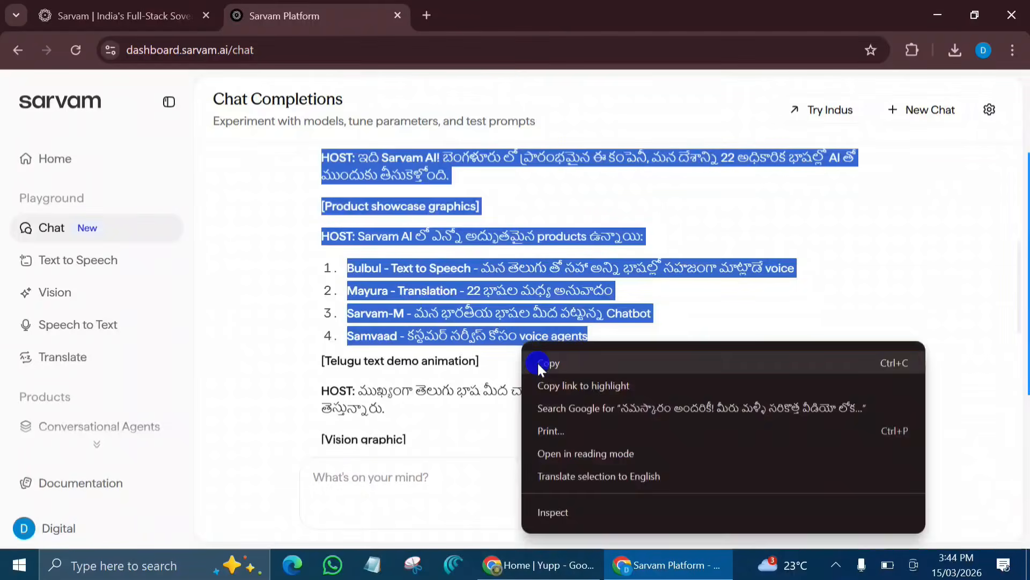
Copy the chat's Telugu script from the greeting through the Samvaad line and replace the Hindi sample text in Text to Speech with it.
left_click(541, 367)
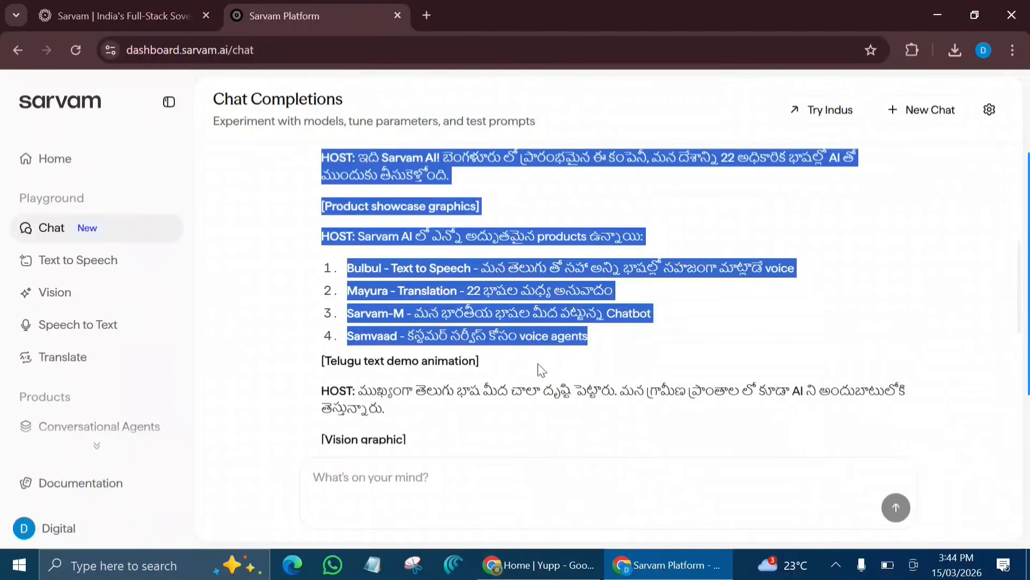
left_click(93, 274)
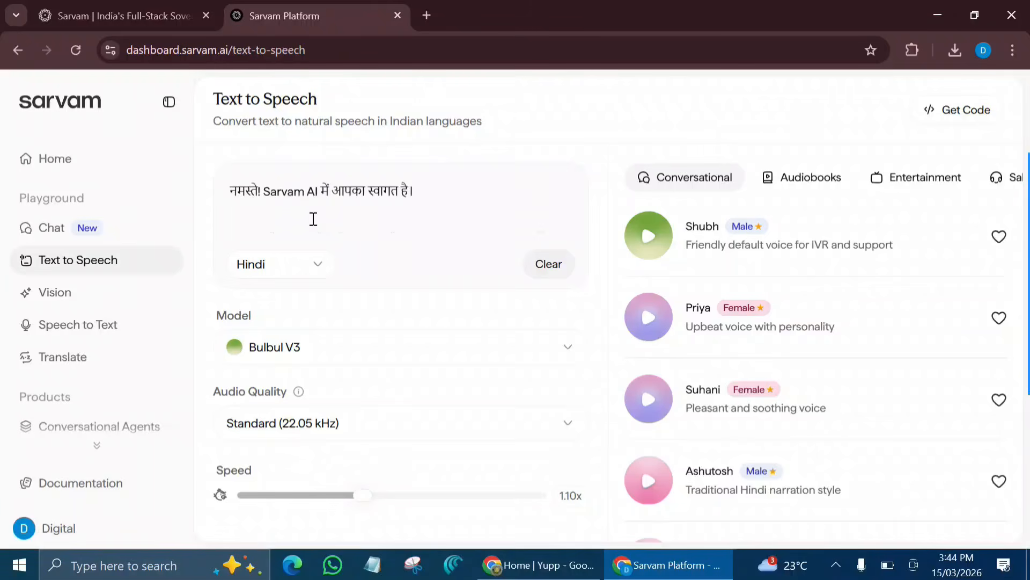
left_click_drag(232, 191, 428, 191)
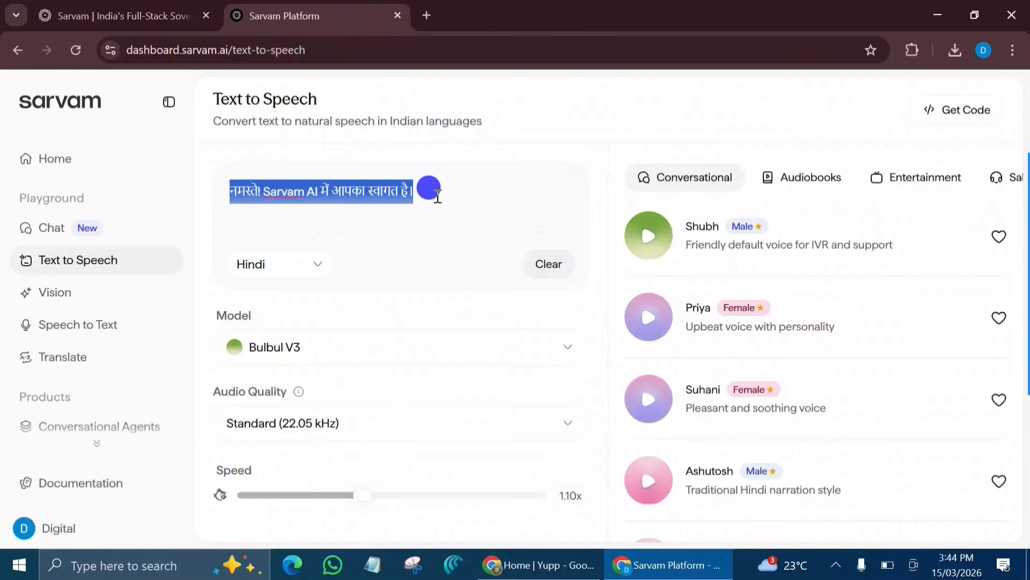
right_click(435, 193)
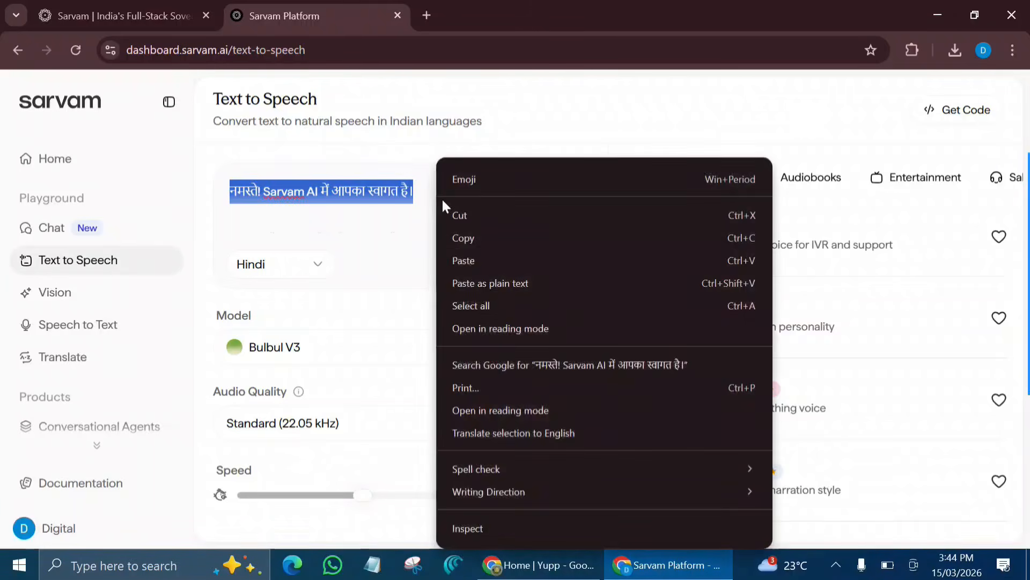
left_click(473, 260)
scroll(288, 216, "down", 3)
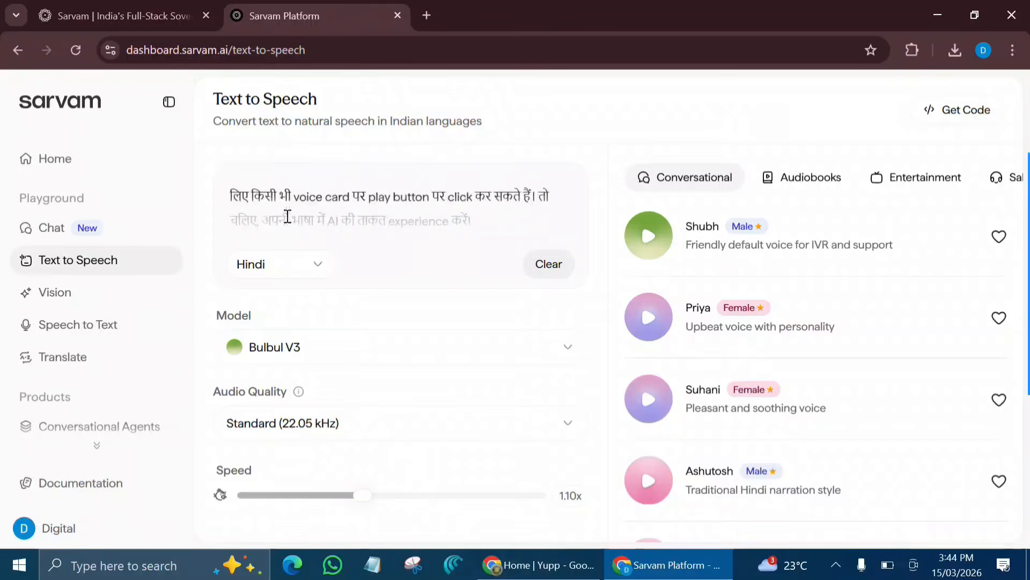
scroll(288, 217, "up", 5)
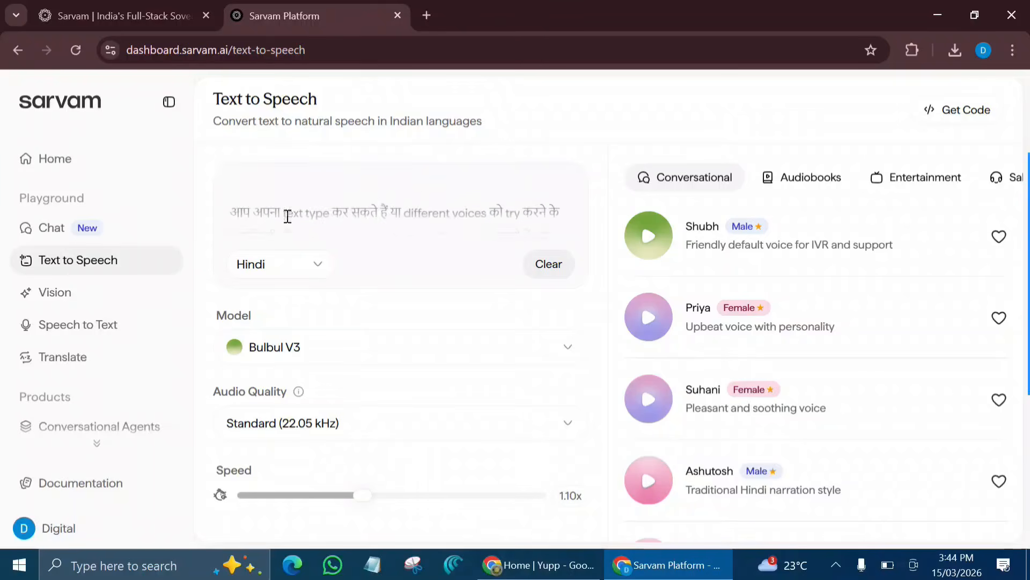
left_click_drag(232, 205, 570, 259)
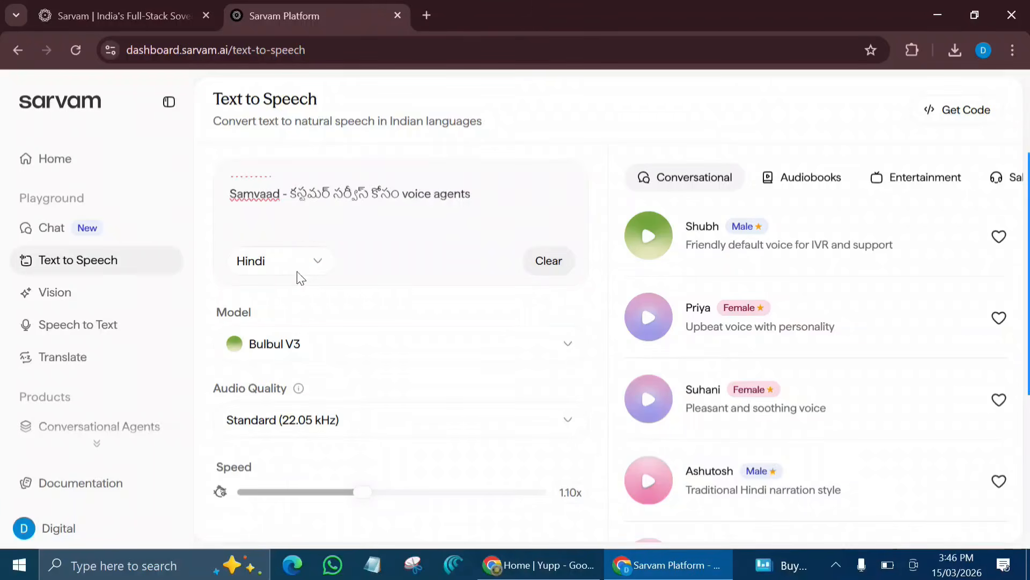
Set the Text to Speech language to Telugu.
left_click(294, 264)
left_click(286, 410)
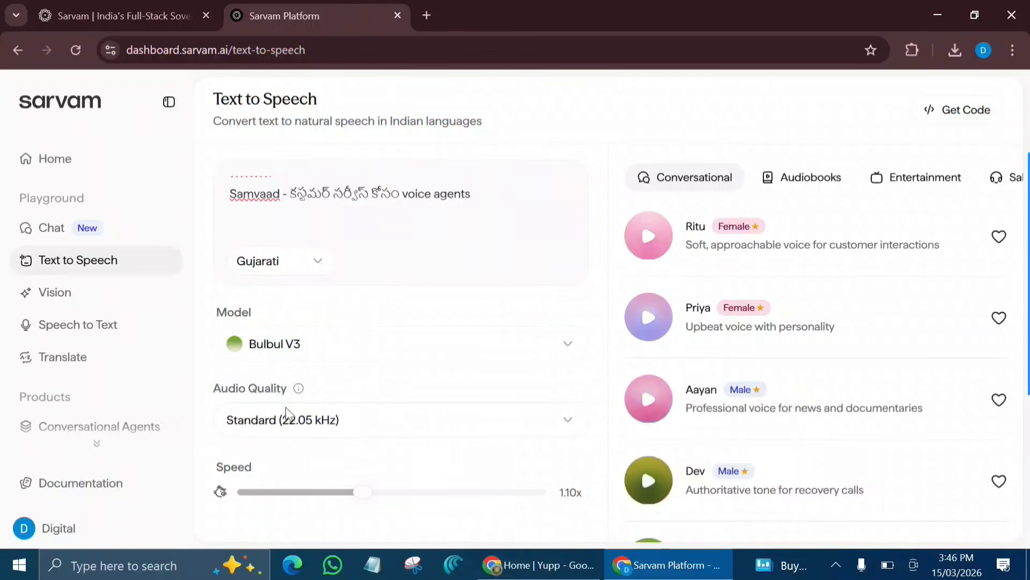
left_click(260, 261)
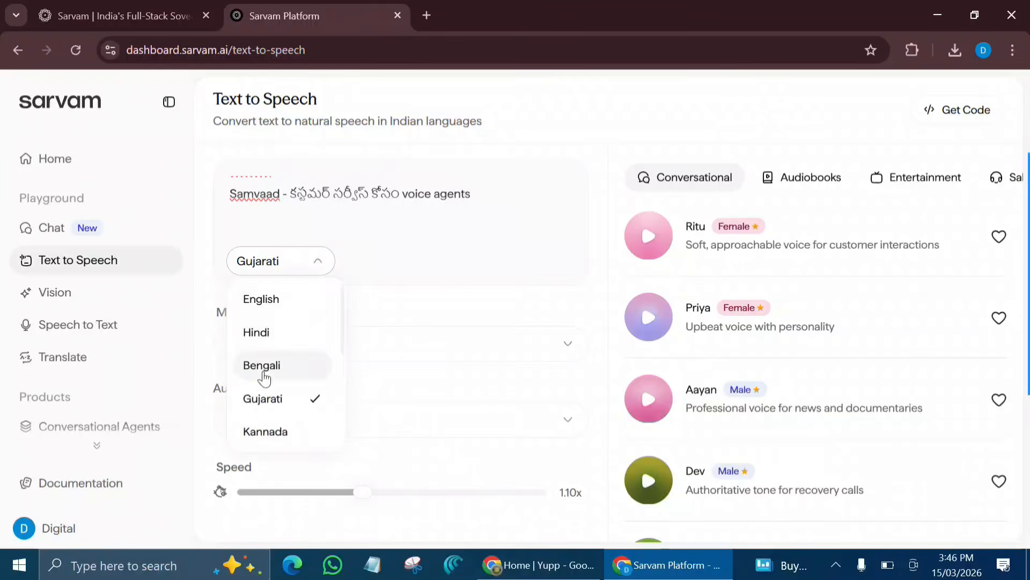
scroll(263, 376, "down", 2)
scroll(264, 376, "down", 2)
left_click(251, 429)
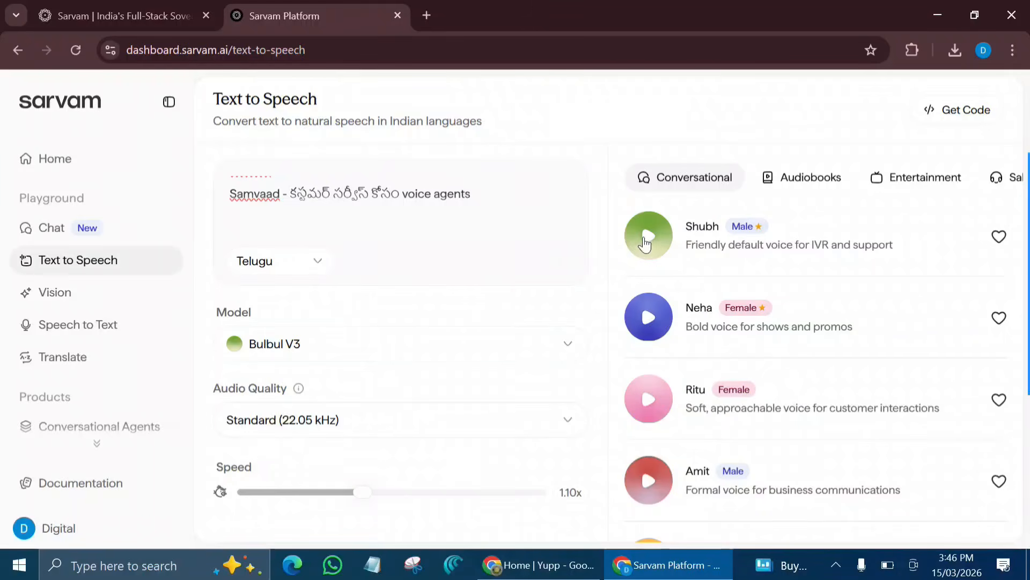
Generate the Telugu speech with the conversational voice Shubh and the entertainment voice Varun.
left_click(648, 238)
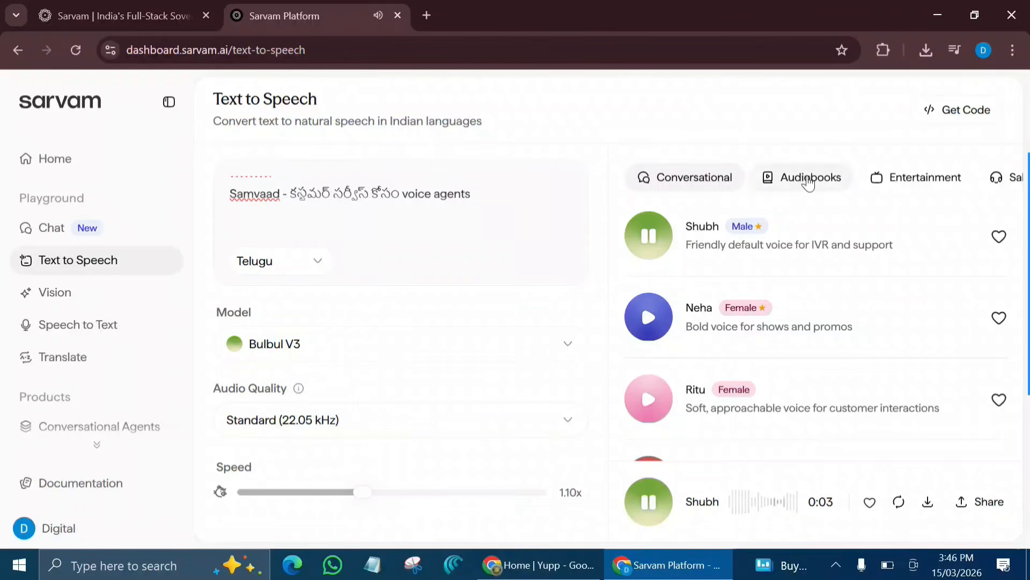
left_click(878, 180)
scroll(954, 179, "right", 2)
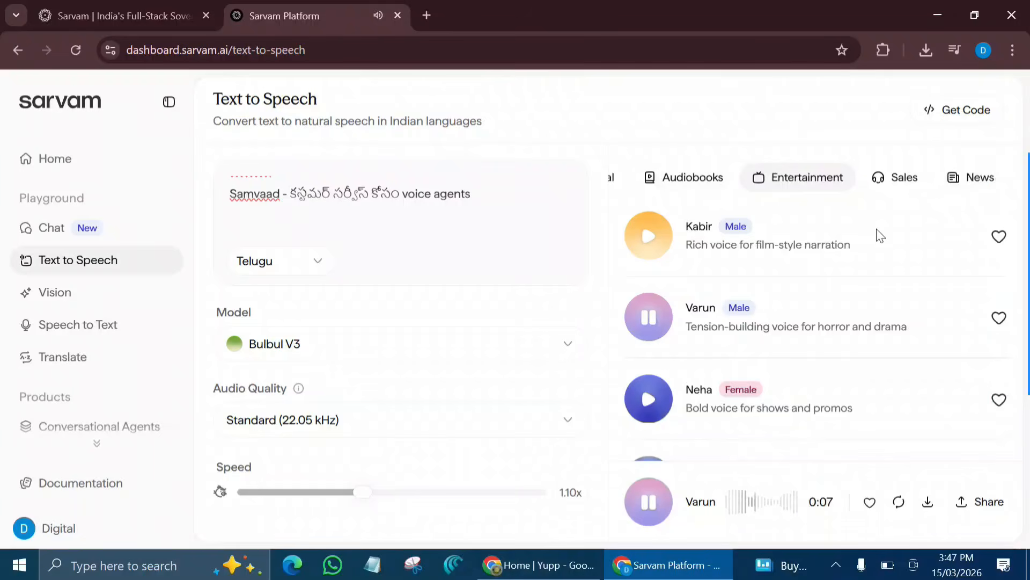
Generate the Telugu speech with the audiobook voices Suhani and Kavitha.
left_click(717, 184)
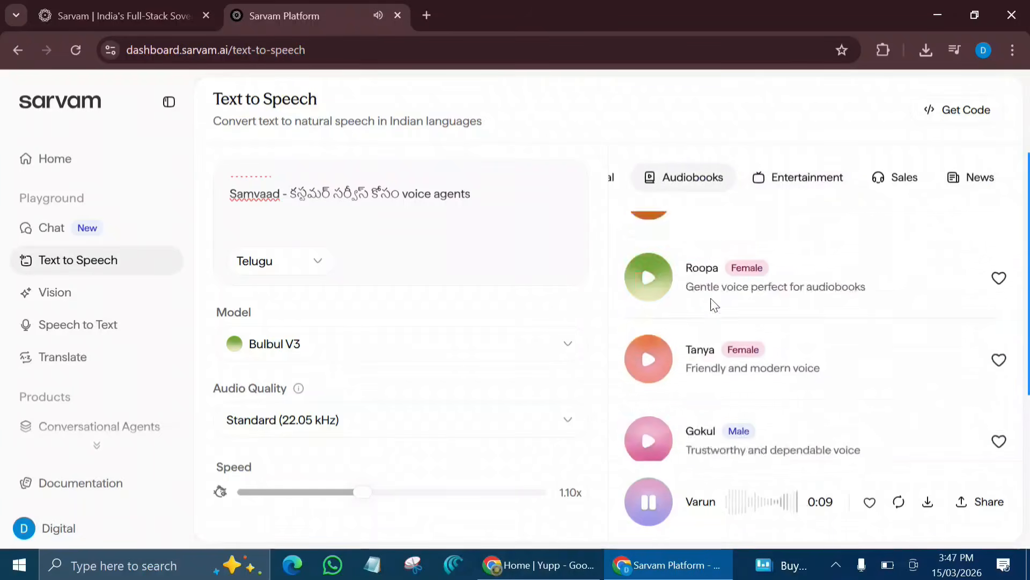
scroll(711, 301, "down", 3)
mouse_move(487, 249)
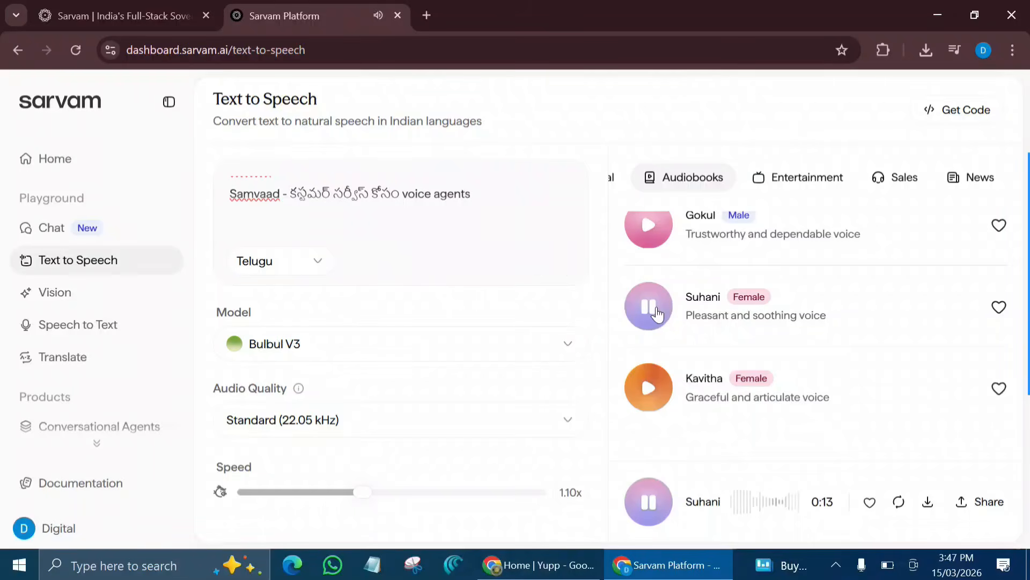
left_click(663, 391)
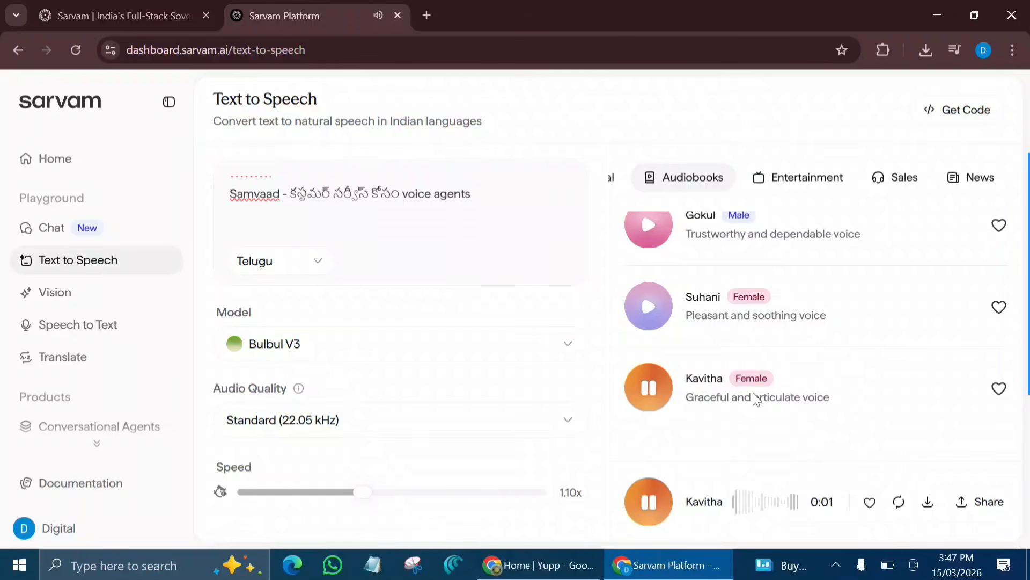
Browse the available voices in the Audiobooks, Entertainment, Sales, News and Conversational categories.
scroll(753, 397, "up", 8)
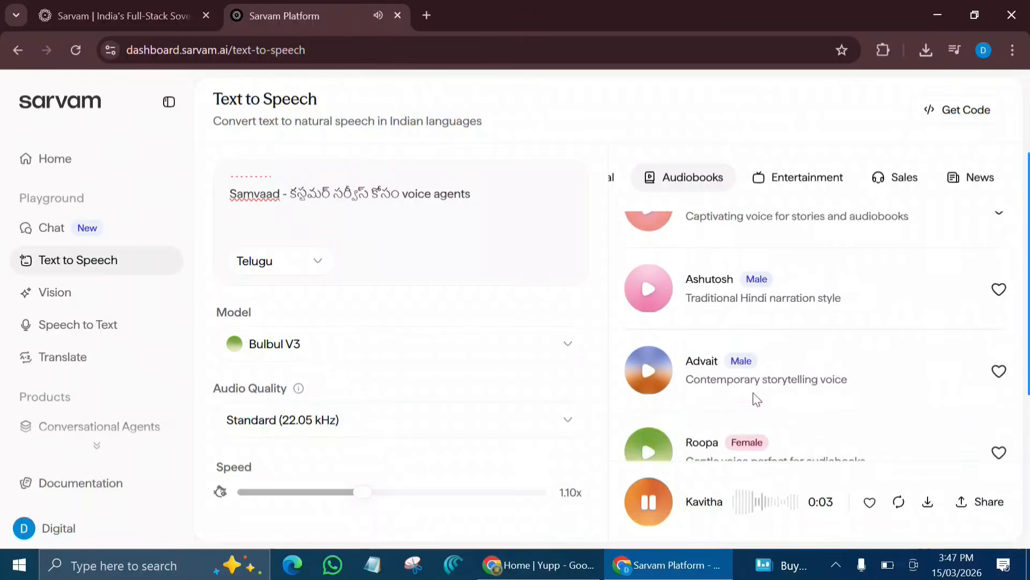
scroll(753, 392, "down", 8)
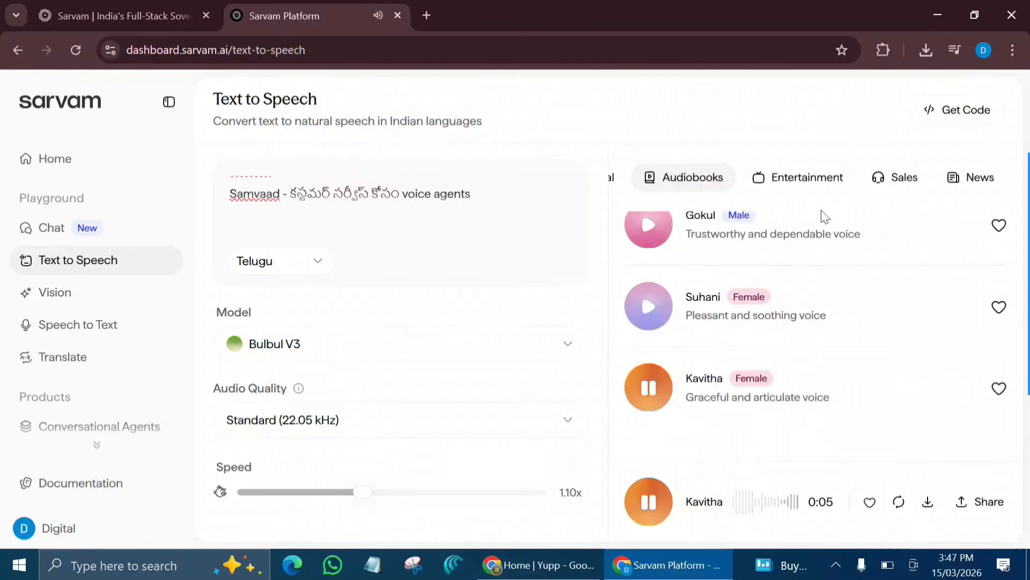
left_click(790, 177)
scroll(734, 335, "down", 10)
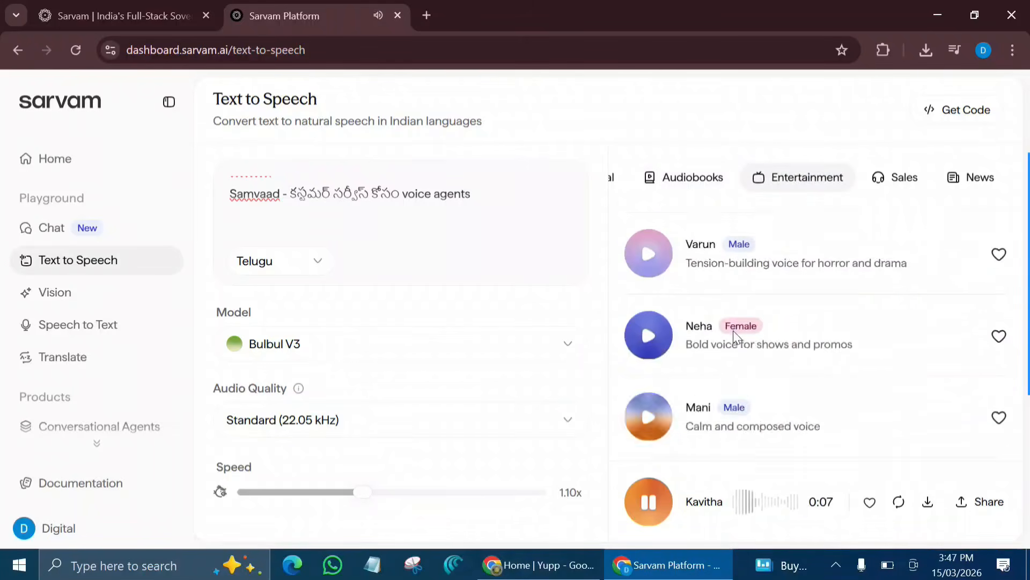
left_click(886, 178)
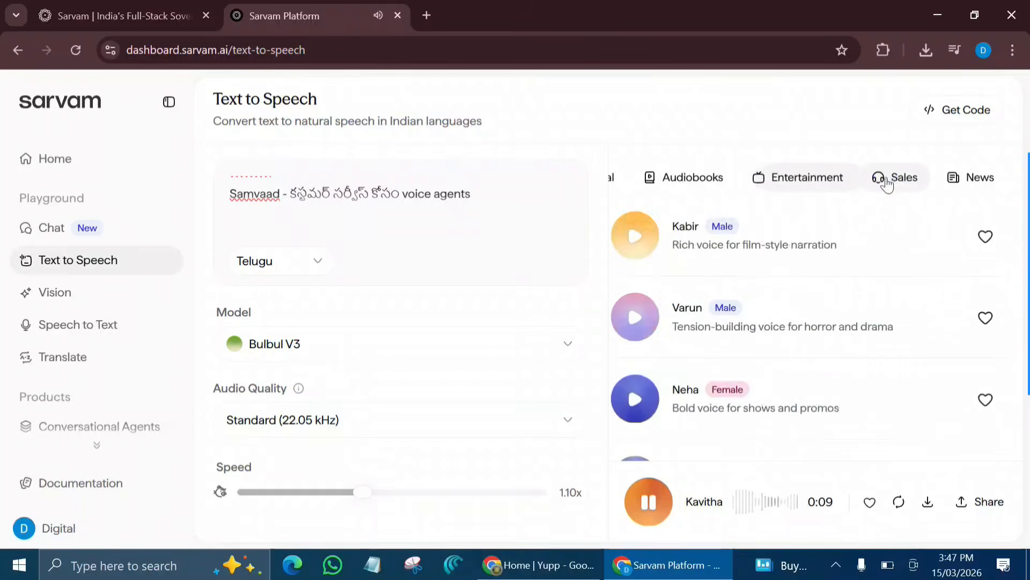
scroll(781, 290, "up", 1)
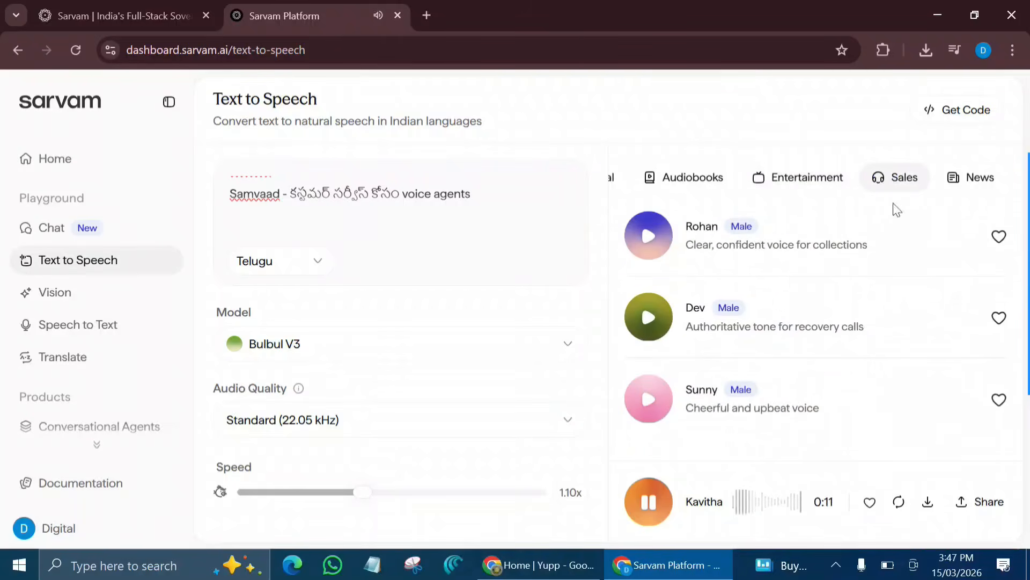
left_click(969, 178)
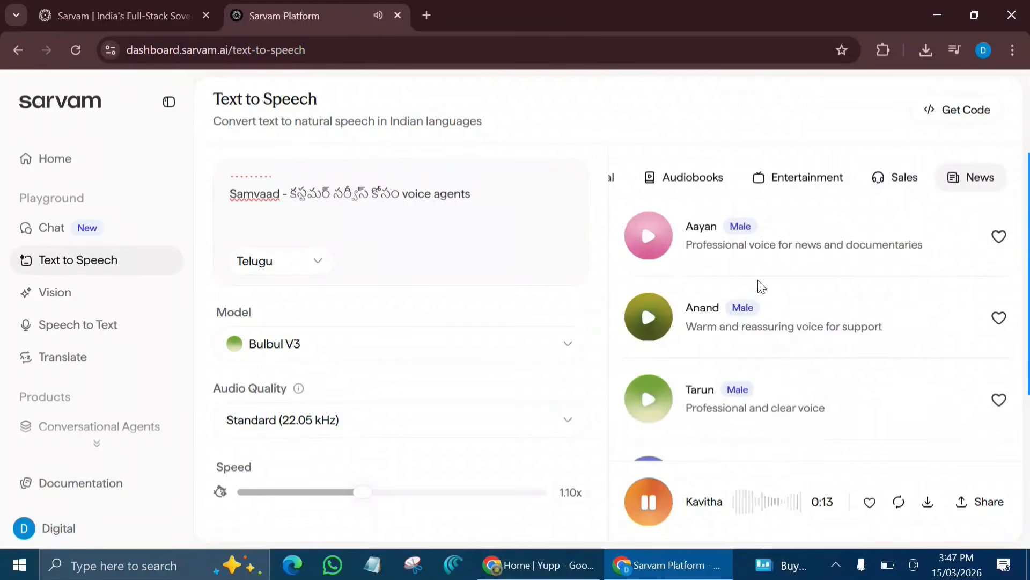
scroll(762, 286, "down", 5)
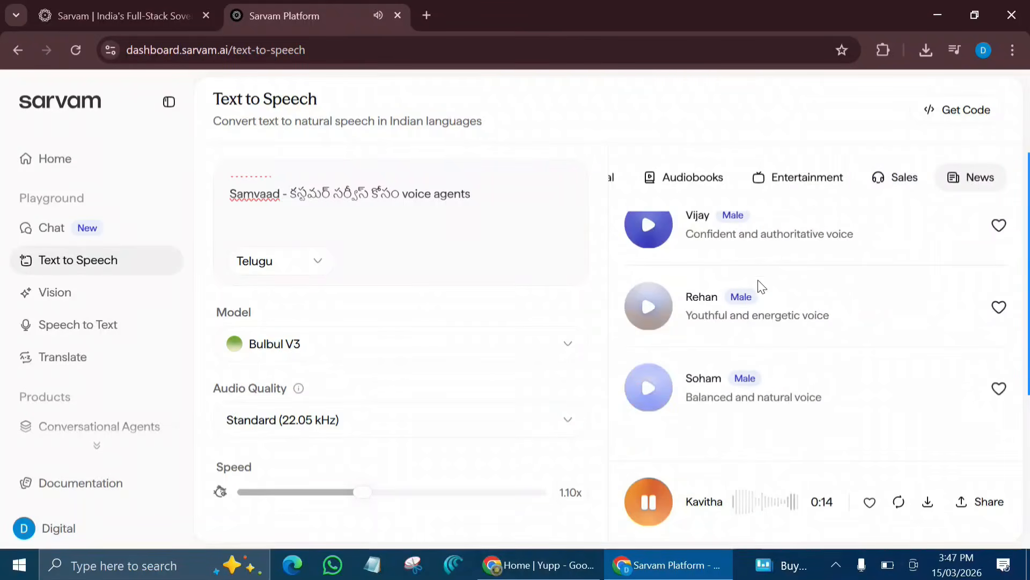
scroll(685, 191, "left", 2)
left_click(683, 182)
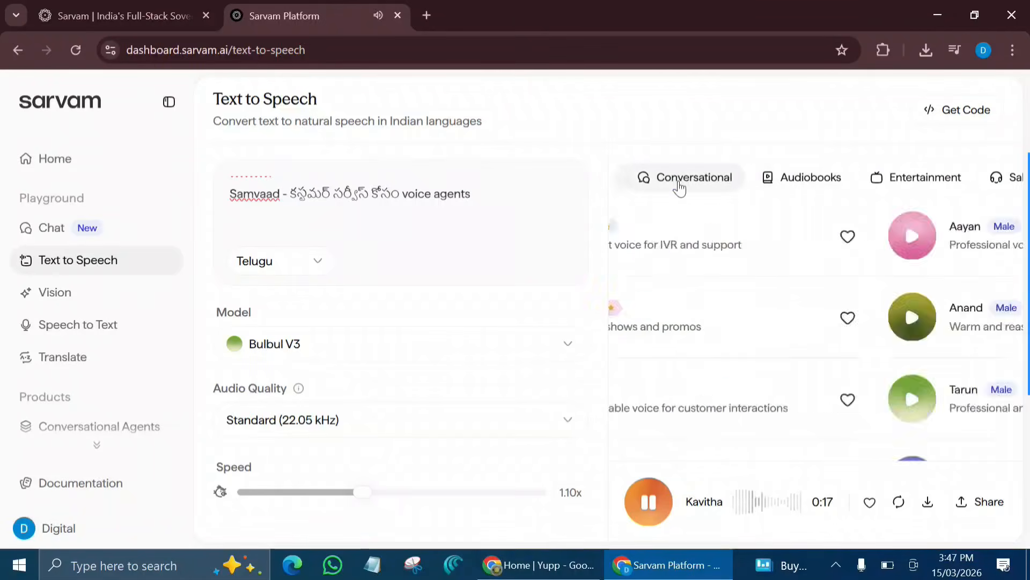
scroll(680, 307, "down", 5)
scroll(679, 307, "down", 8)
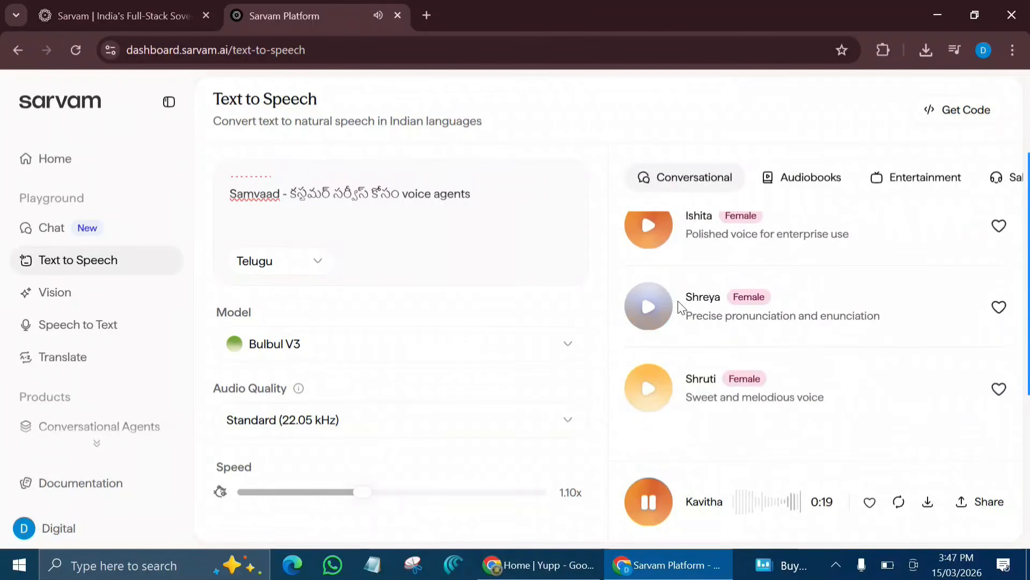
Download the Kavitha speech audio, and generate the Telugu speech at 1.40x speed with the conversational voice Ishita.
left_click(932, 504)
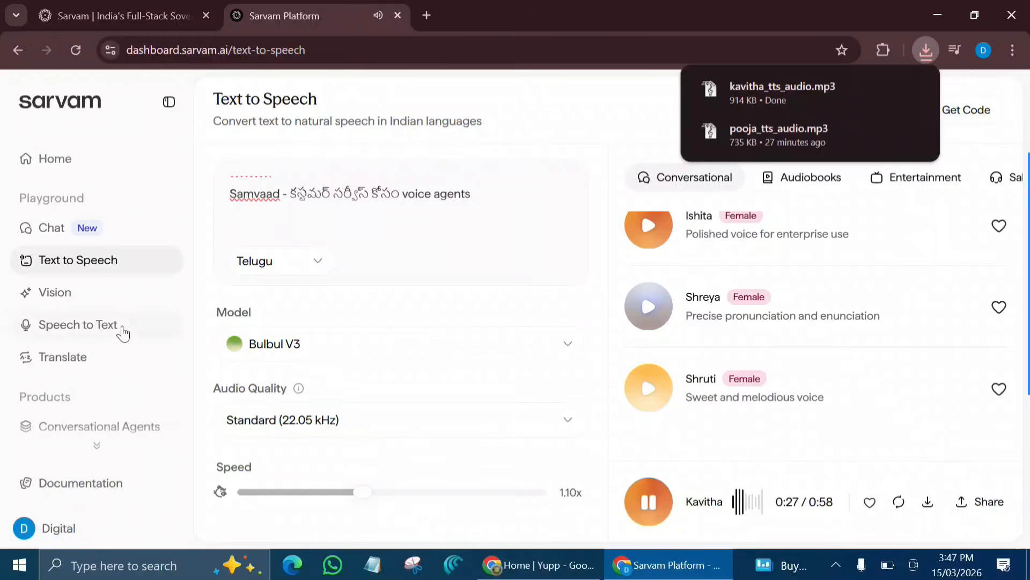
left_click_drag(360, 492, 421, 493)
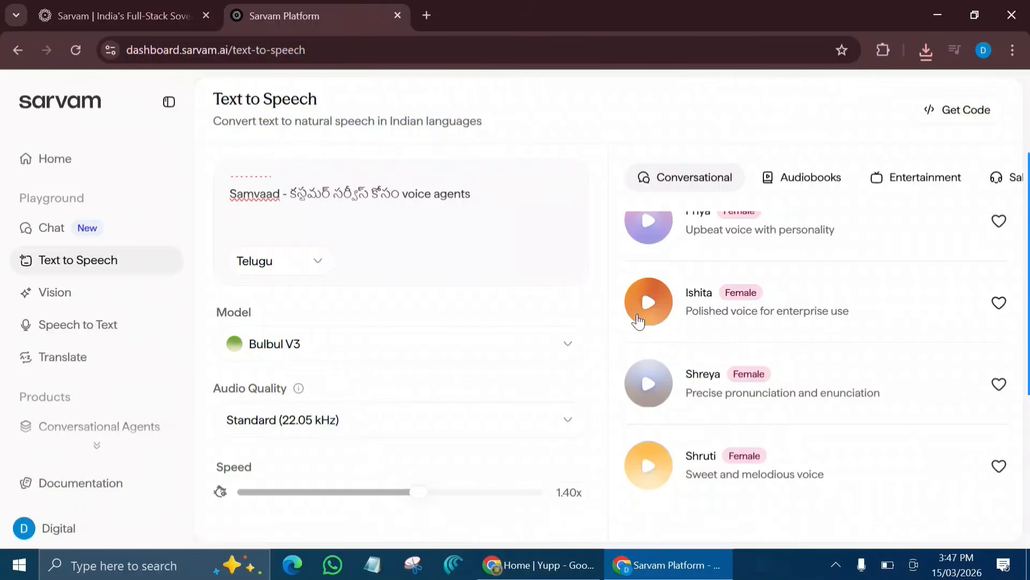
left_click(656, 306)
Open Vision and upload the "(48) grok hd video" thumbnail PNG from the Desktop for analysis.
left_click(79, 304)
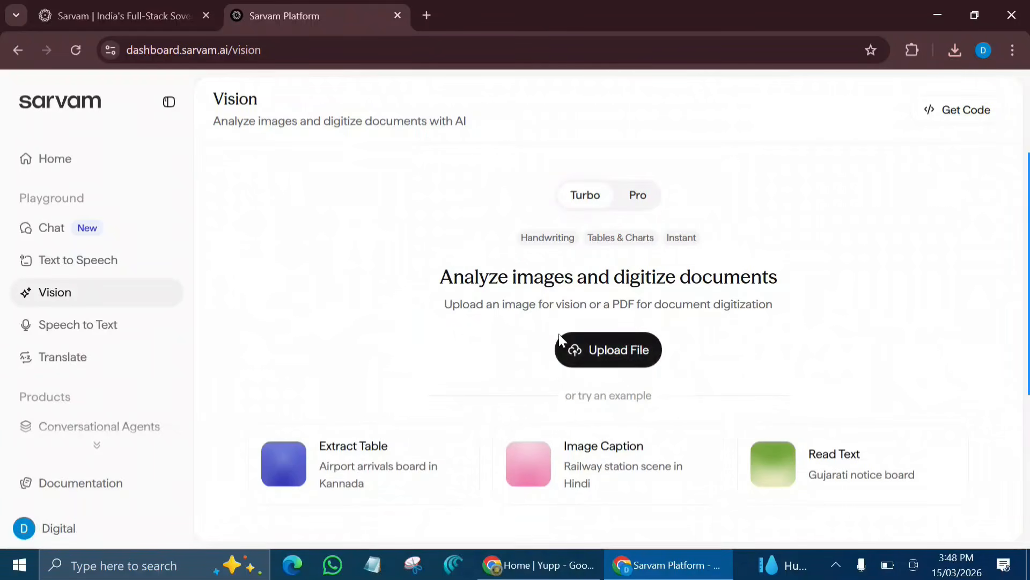
left_click(590, 356)
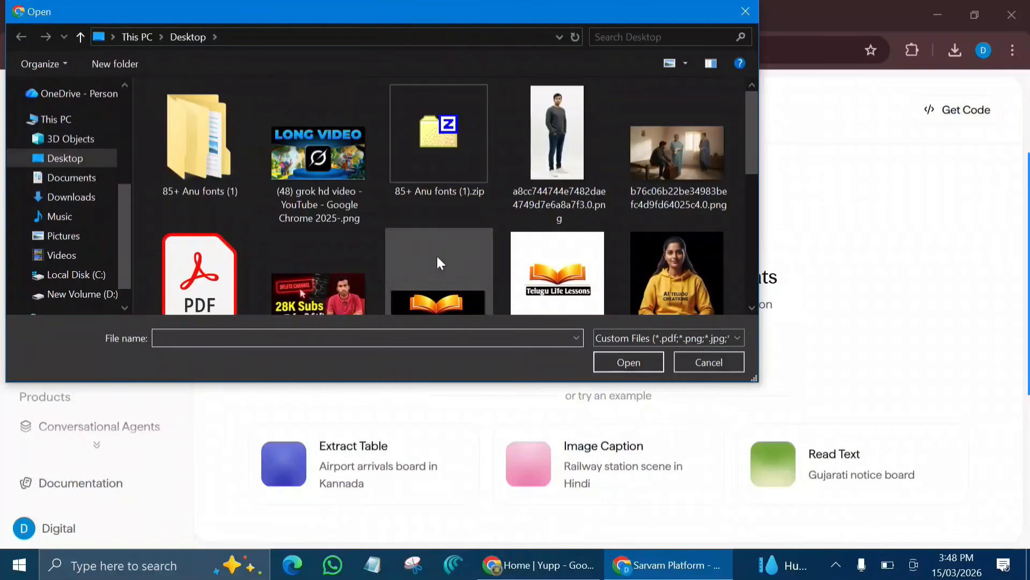
double_click(330, 182)
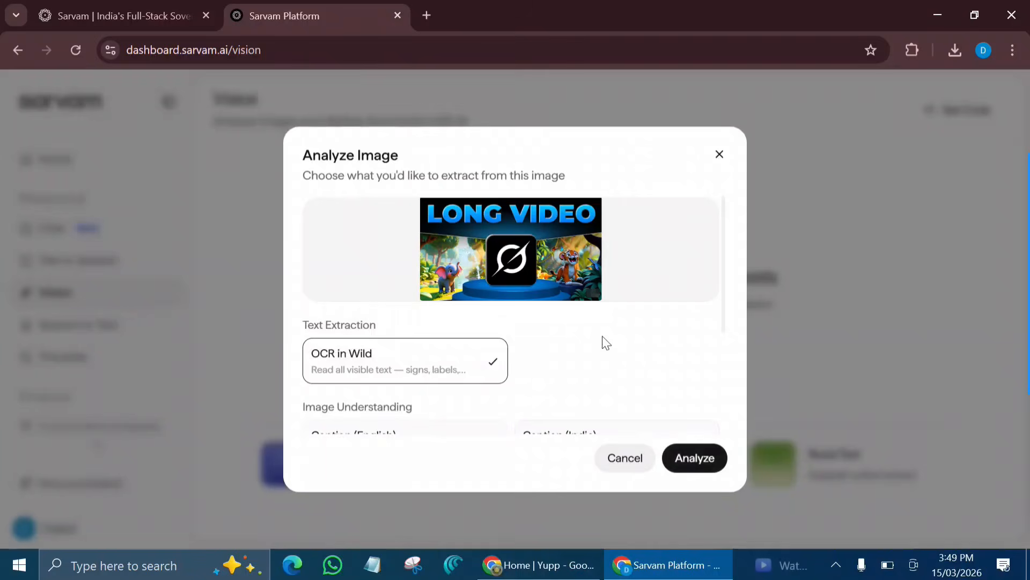
Try the English and Indic caption options for the image analysis.
scroll(603, 343, "down", 2)
left_click(436, 376)
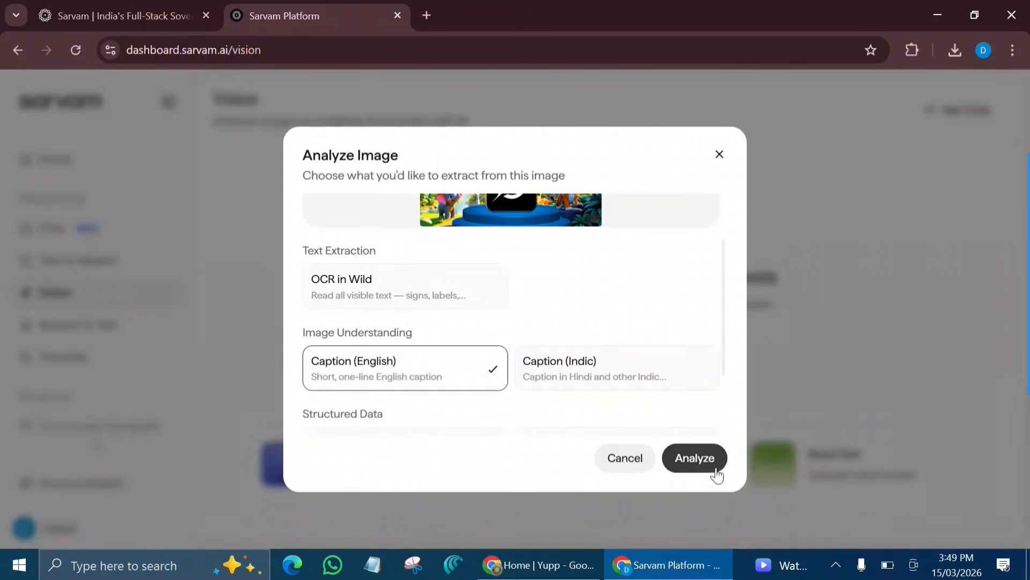
left_click(564, 370)
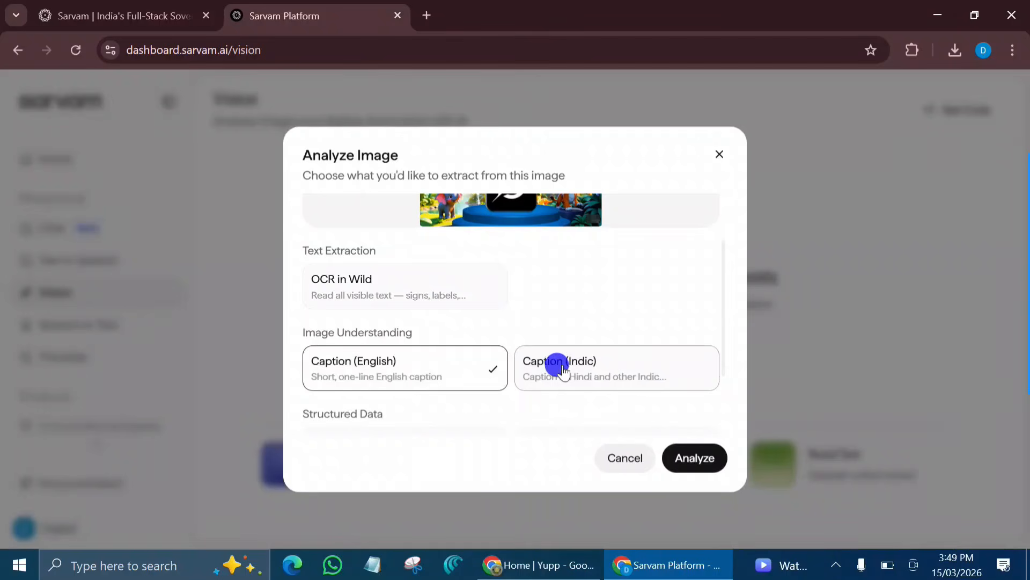
left_click(398, 373)
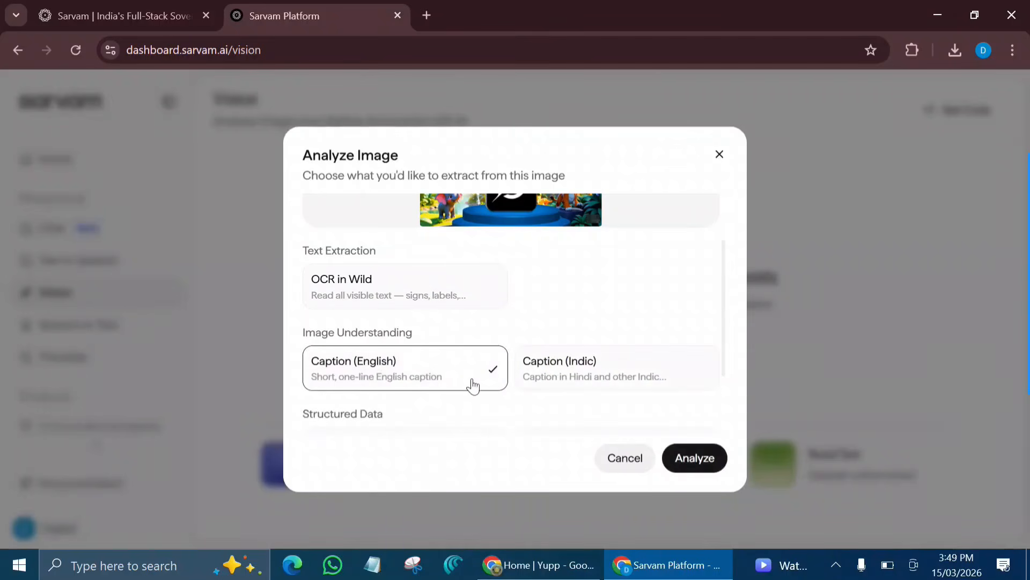
Analyze the uploaded image with the Chart → JSON structured data option.
scroll(473, 385, "down", 2)
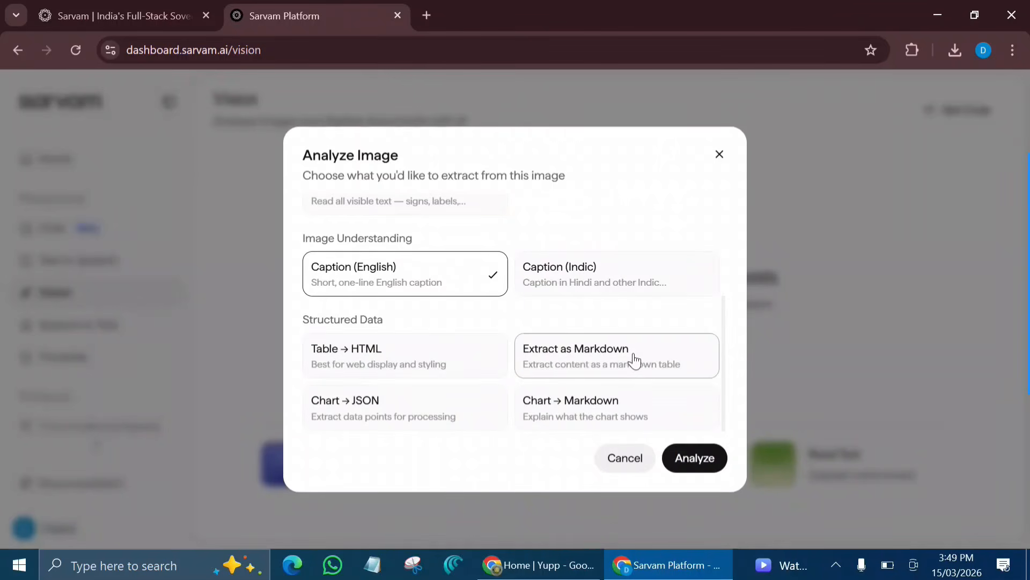
left_click(446, 420)
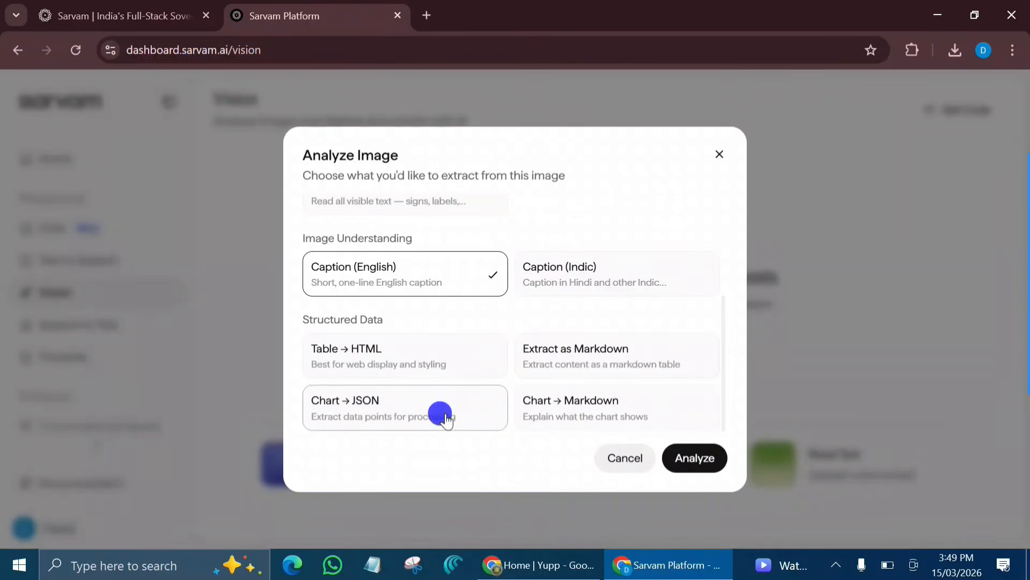
left_click(688, 456)
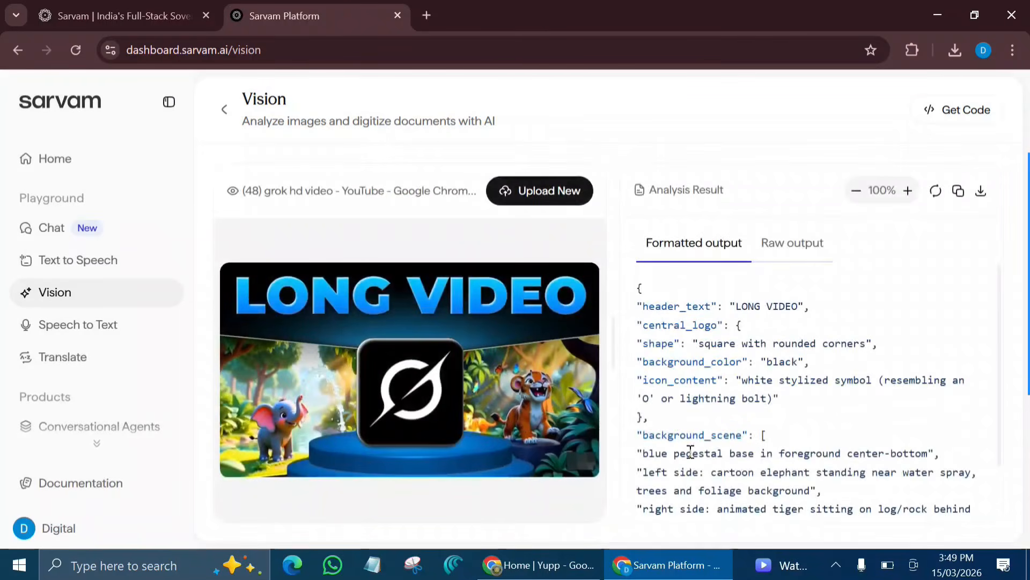
Read through the image's analysis result as formatted output and as raw output.
scroll(672, 397, "down", 2)
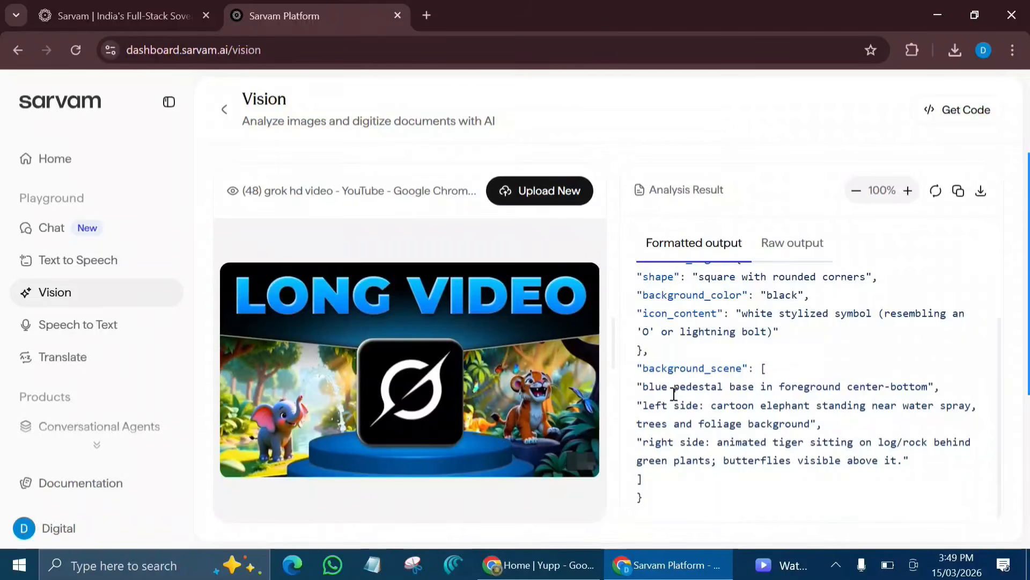
scroll(672, 400, "up", 2)
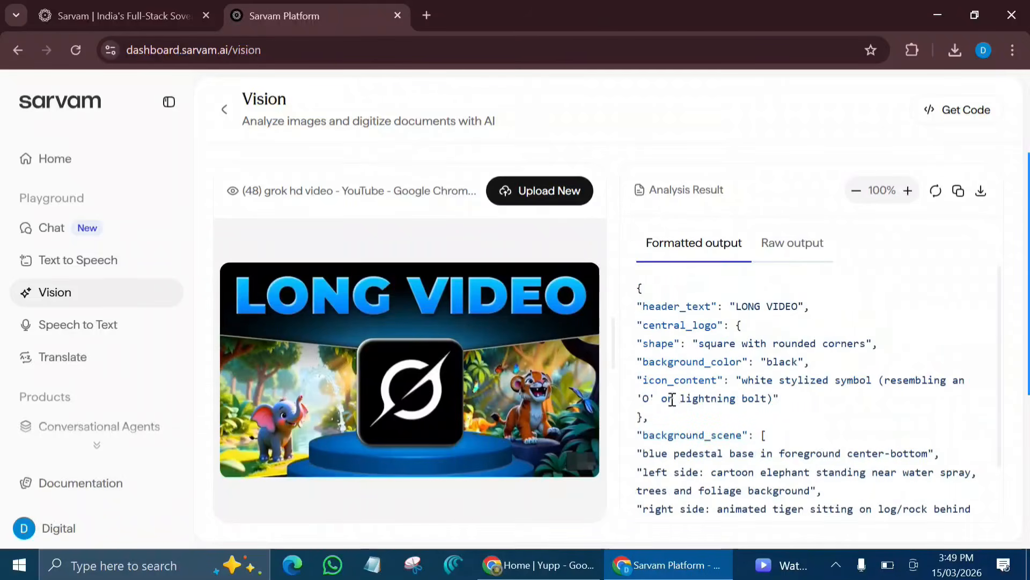
left_click(789, 240)
scroll(716, 324, "down", 2)
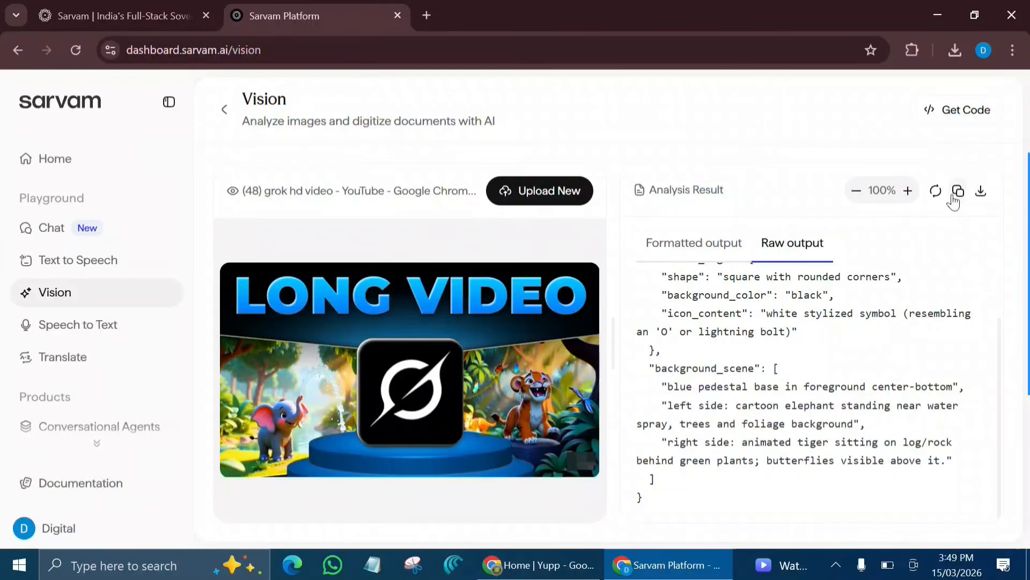
Upload voice1.mp3 from the Desktop to Speech to Text and generate its transcript with the Saaras model in Transcribe mode.
left_click(81, 334)
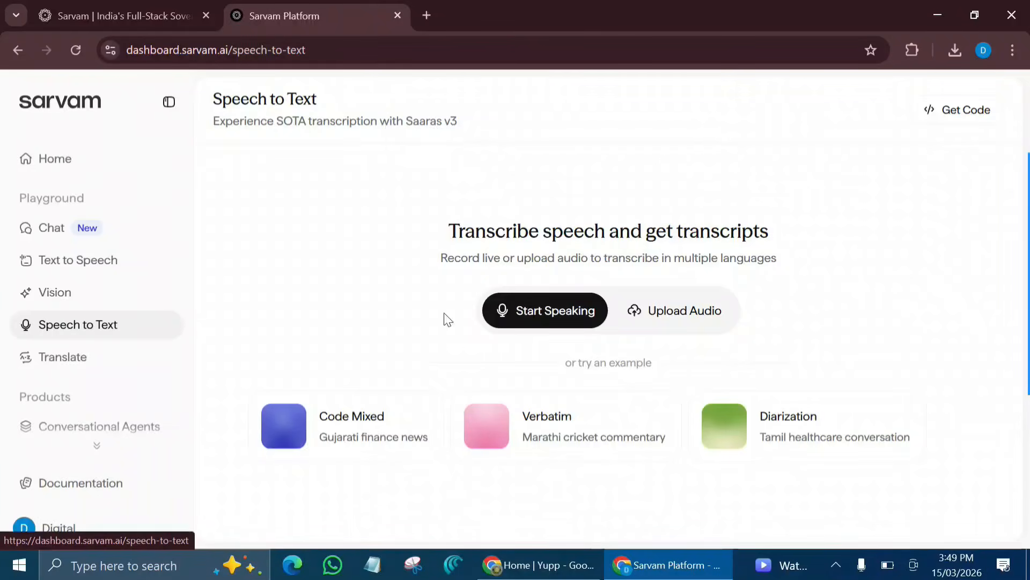
left_click(671, 314)
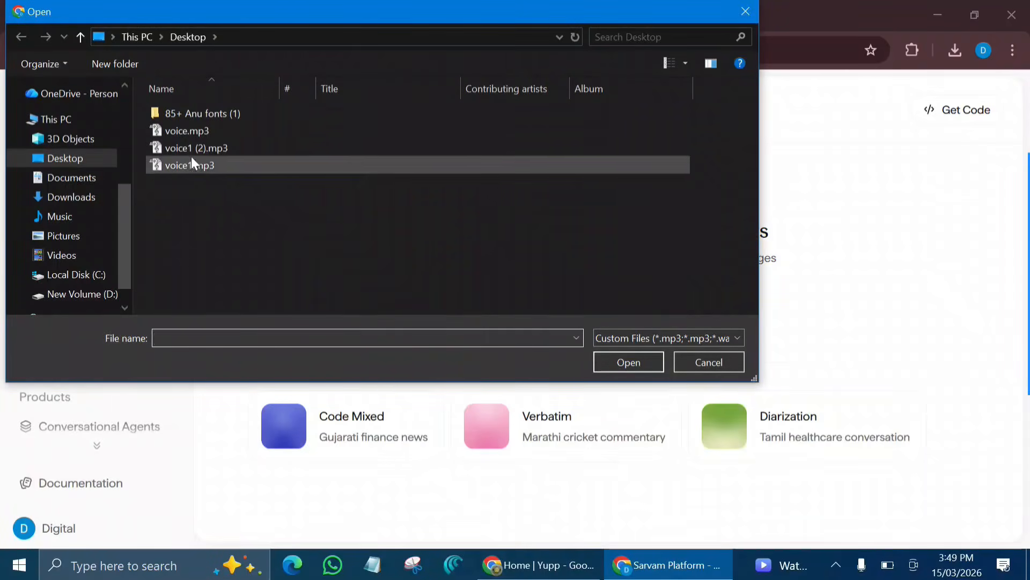
double_click(191, 163)
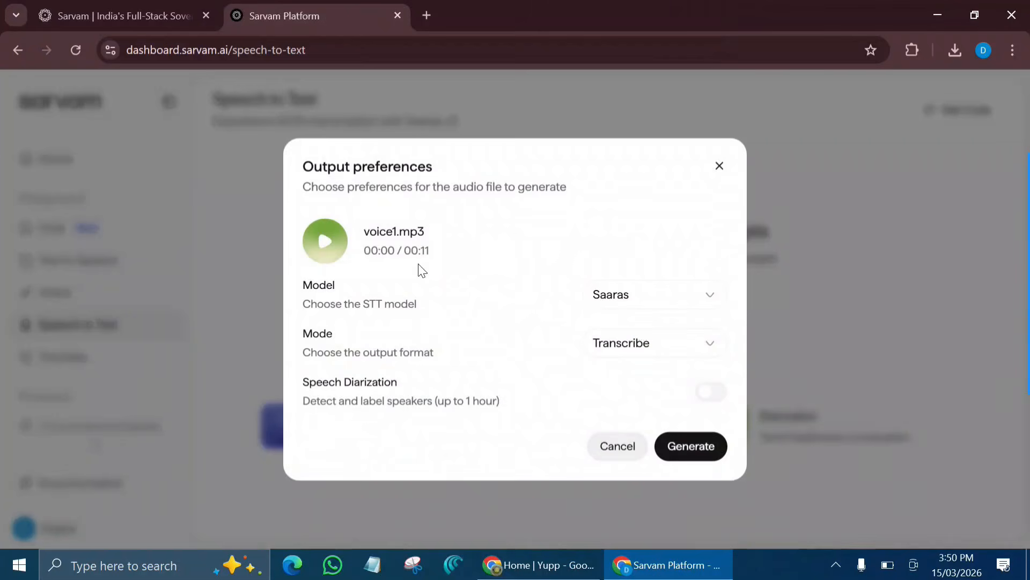
left_click(692, 448)
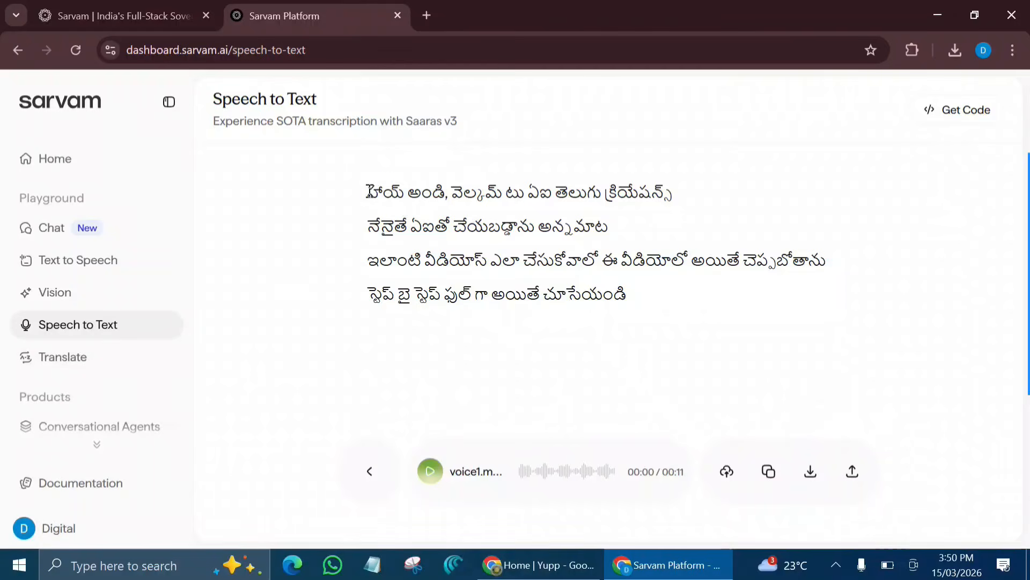
Copy the whole four-line Telugu transcript of voice1.mp3.
left_click_drag(368, 185, 654, 311)
right_click(511, 257)
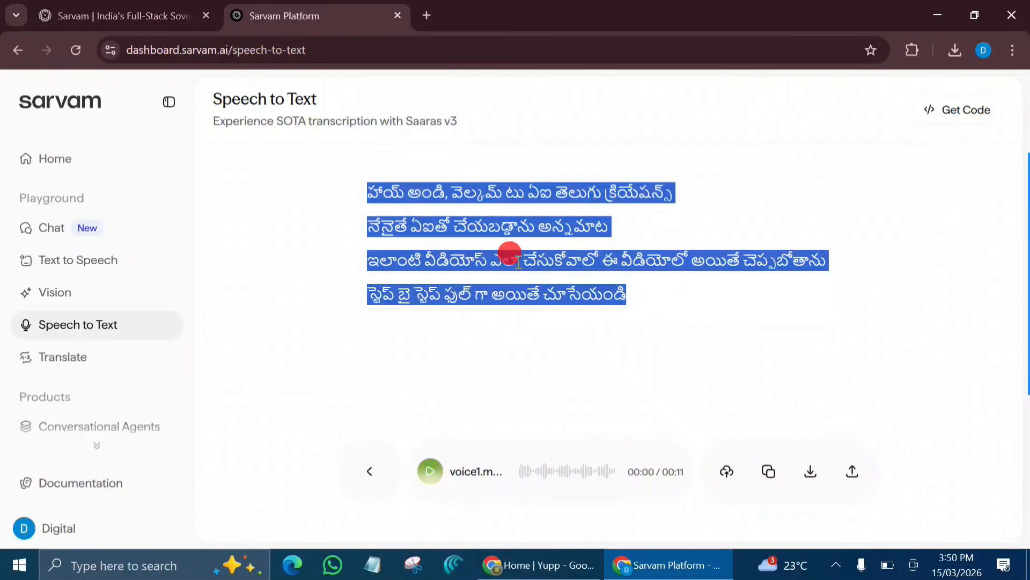
left_click(538, 282)
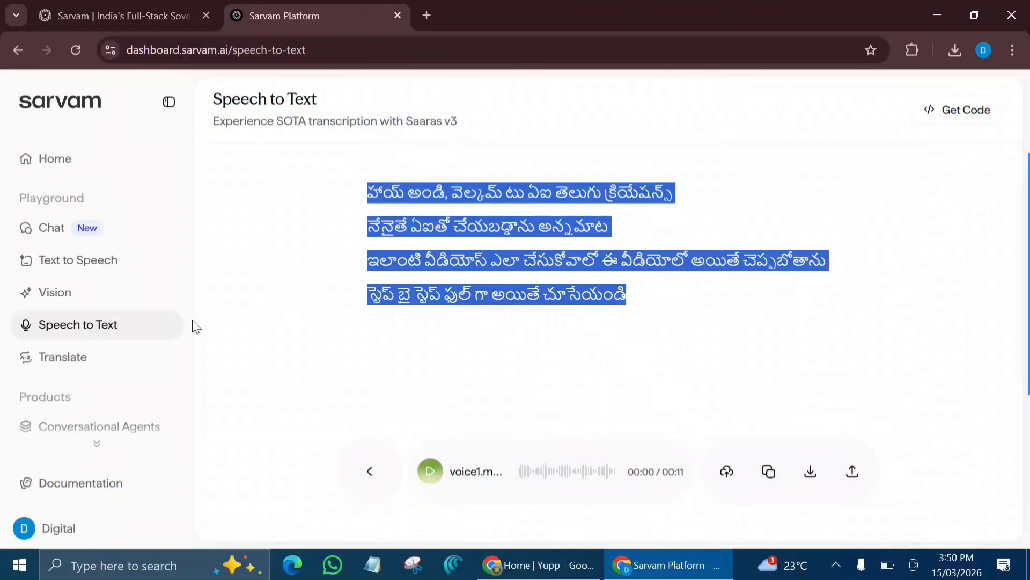
Set the source language in Translate to Telugu and replace the sample text with the copied transcript.
left_click(84, 358)
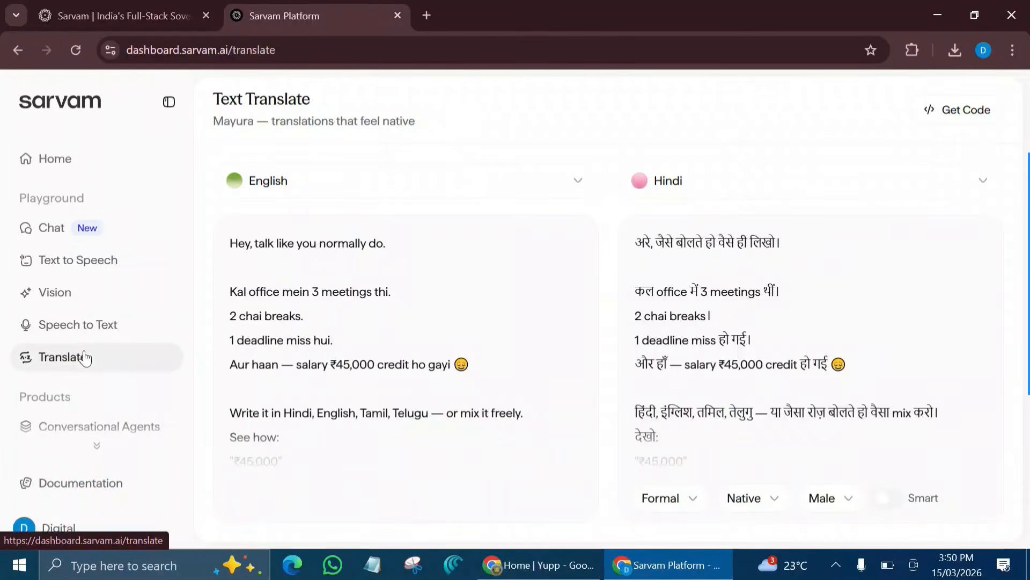
left_click(506, 182)
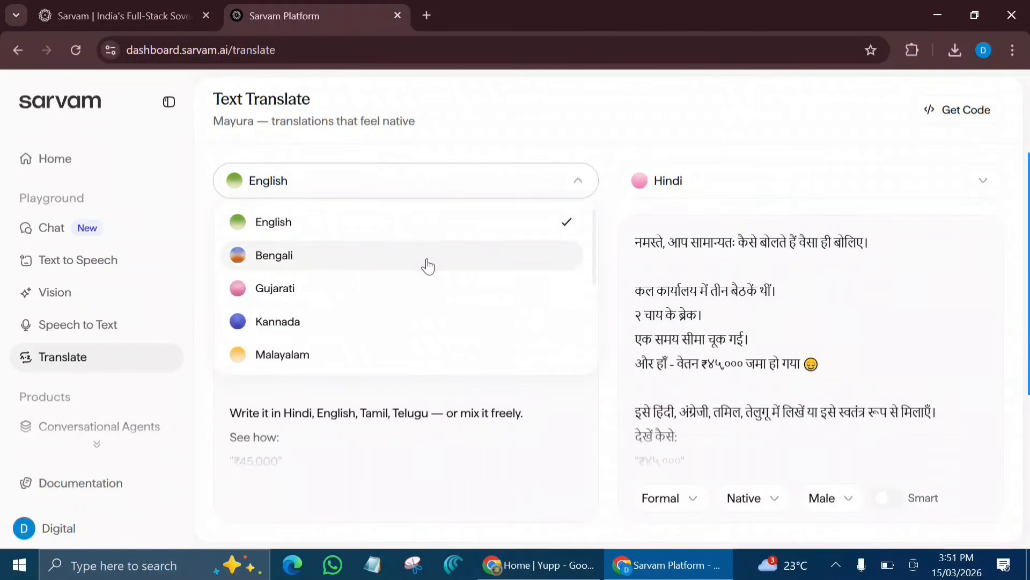
scroll(425, 339, "down", 3)
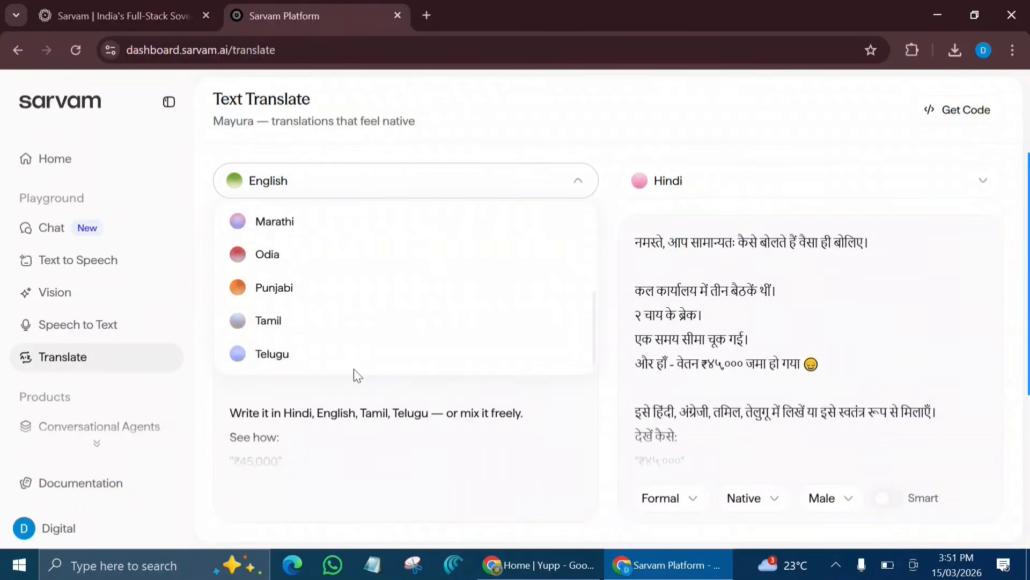
left_click(329, 354)
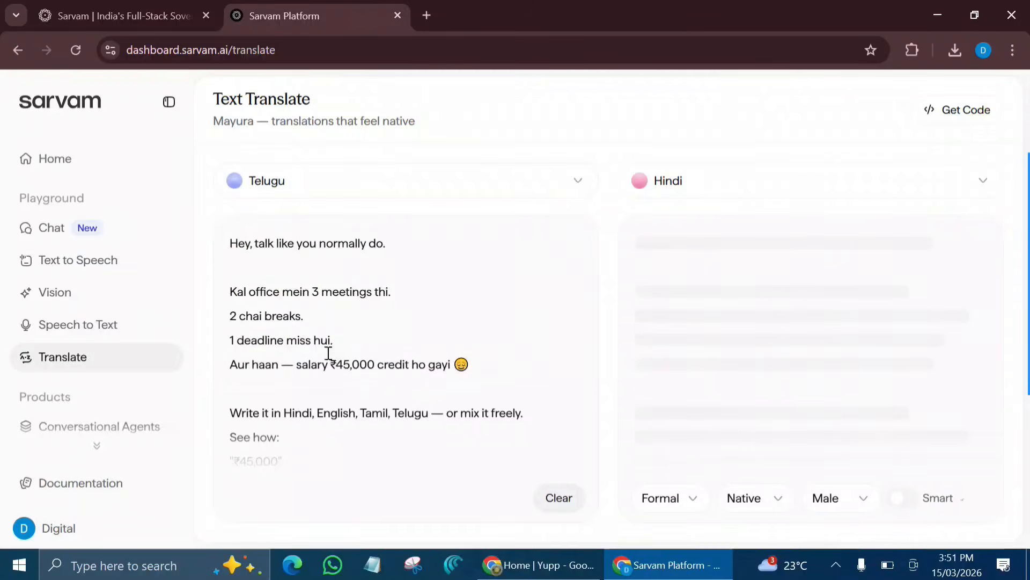
left_click_drag(231, 243, 440, 457)
key("ctrl+v")
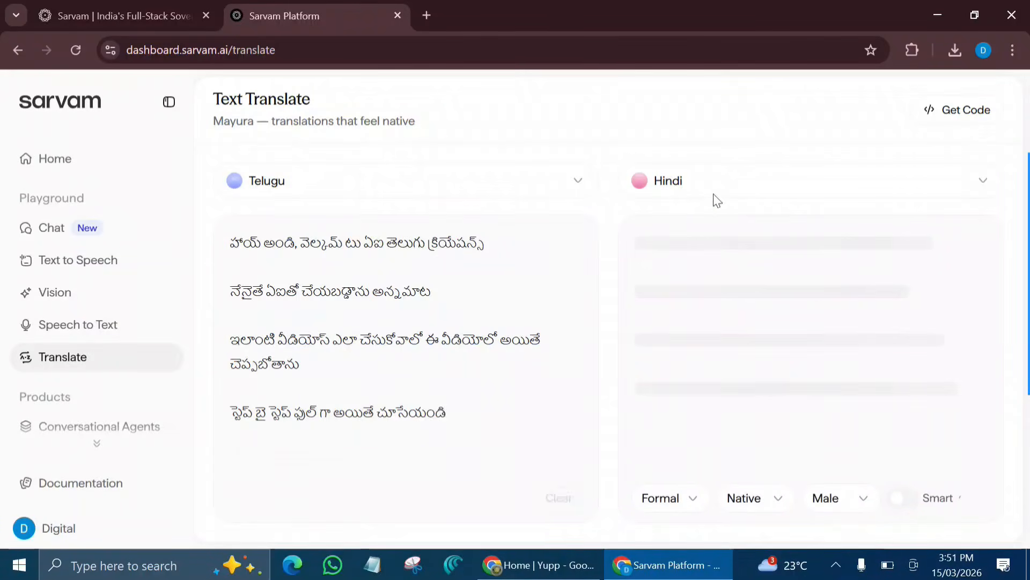
Translate the Telugu transcript into English, read the result, and switch the target language back to Hindi.
left_click(739, 189)
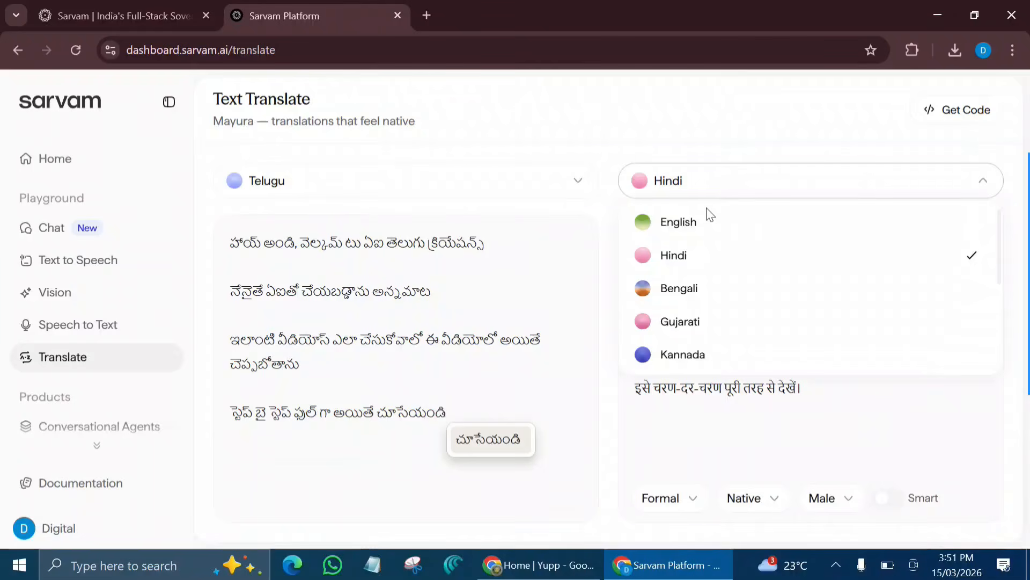
left_click(707, 230)
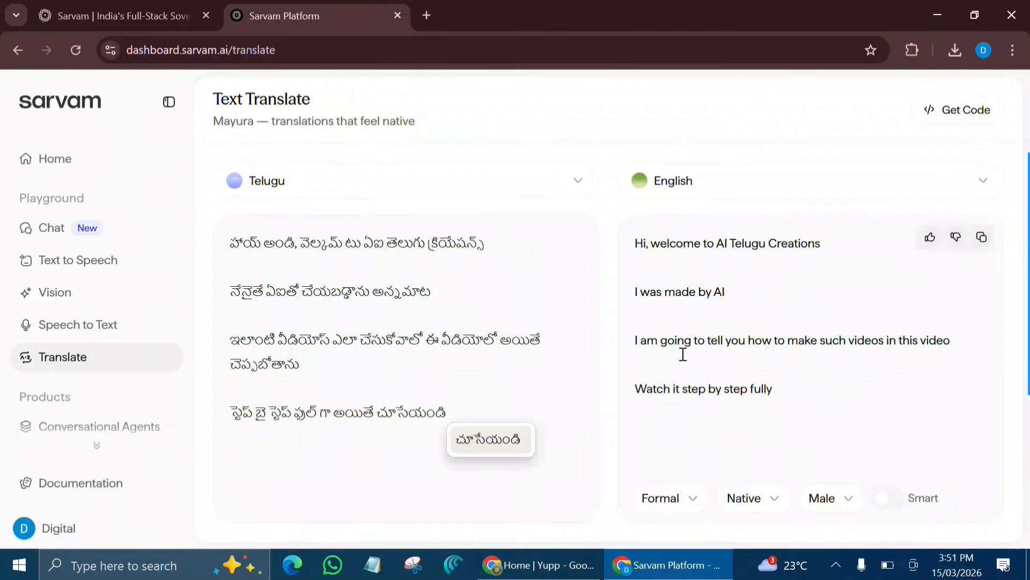
left_click(675, 185)
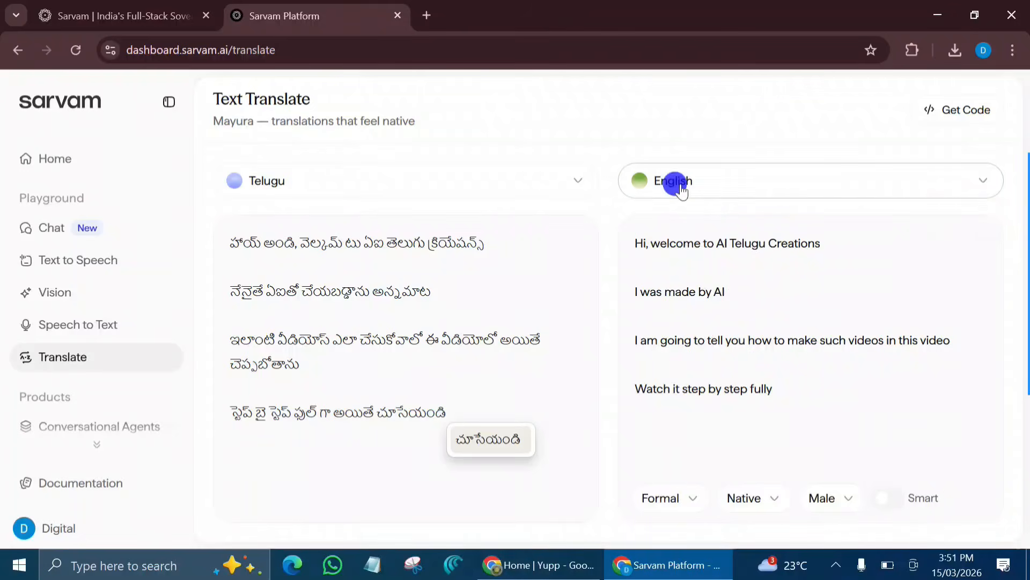
left_click(685, 254)
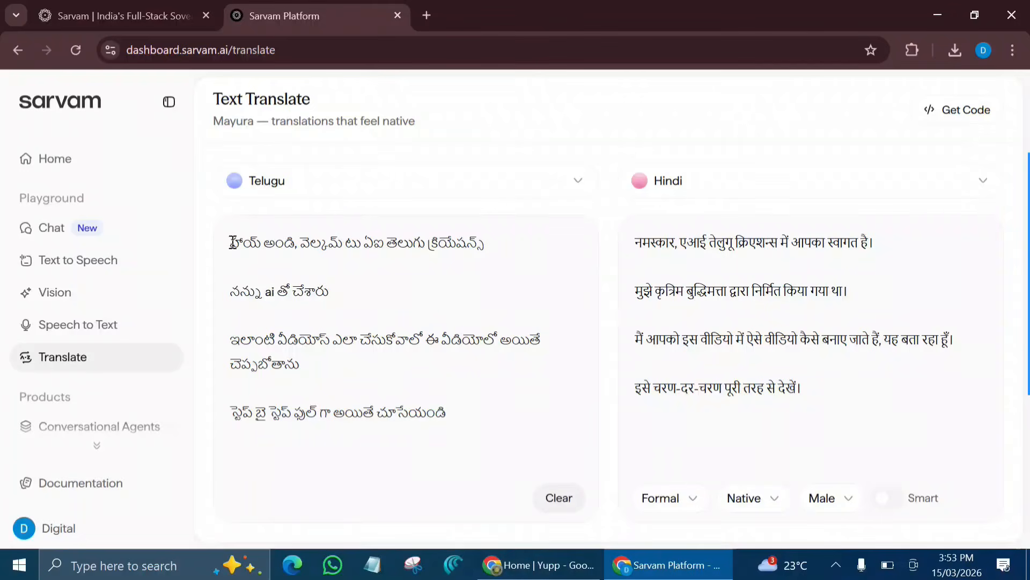
Replace the greeting at the start of the Telugu source text with "హాయ్,".
left_click_drag(231, 243, 294, 243)
key("BackSpace")
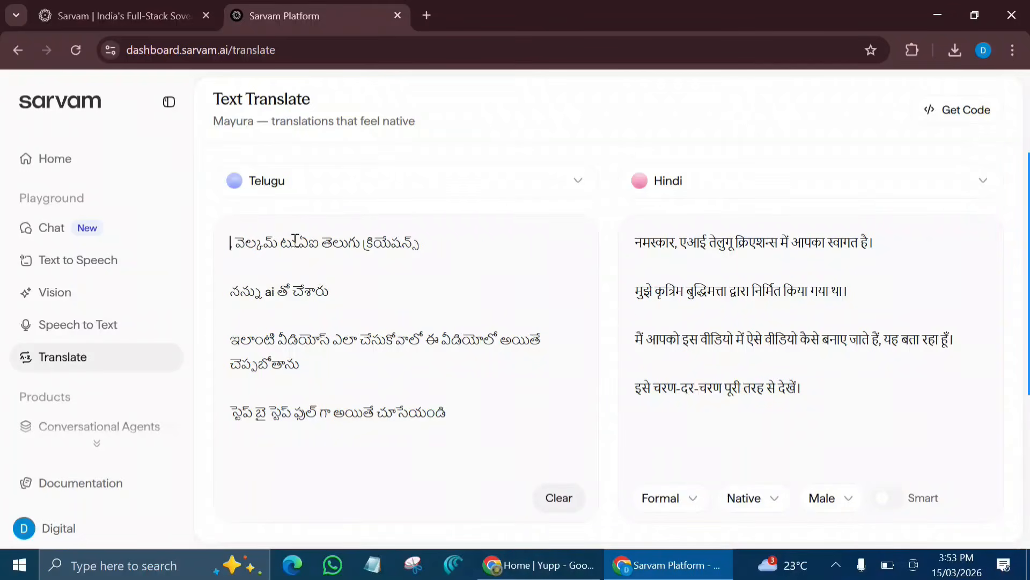
type(", ")
type("hai")
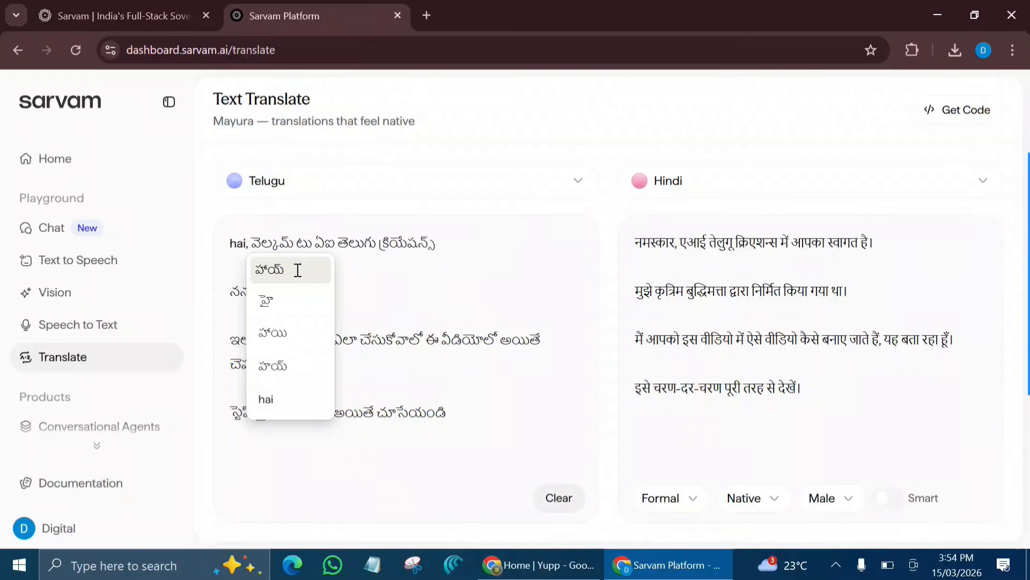
left_click(297, 270)
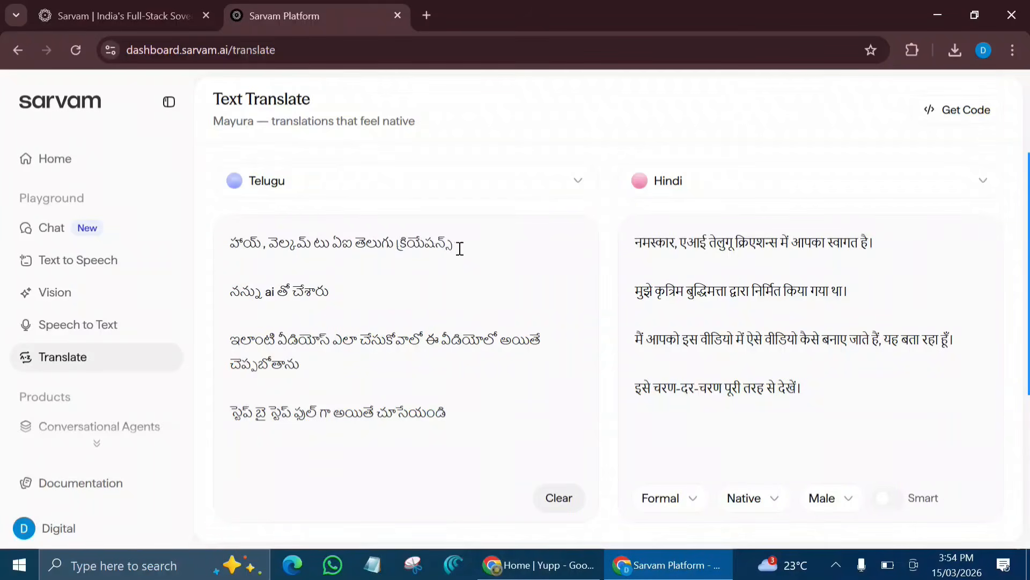
Open the Video Dubbing product and read its introduction about AI voice cloning and video limits.
scroll(98, 380, "down", 2)
left_click(98, 375)
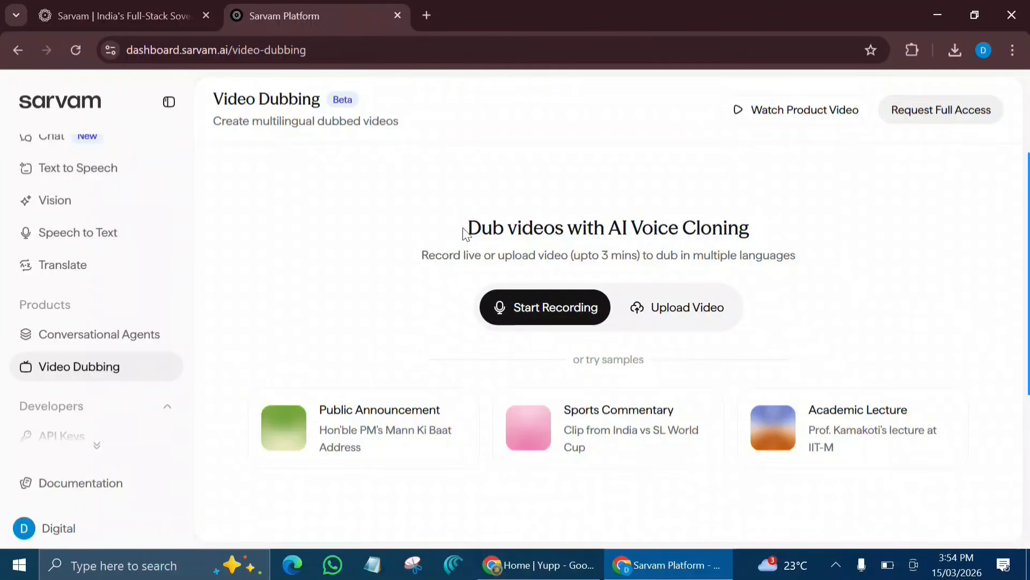
left_click_drag(467, 229, 800, 269)
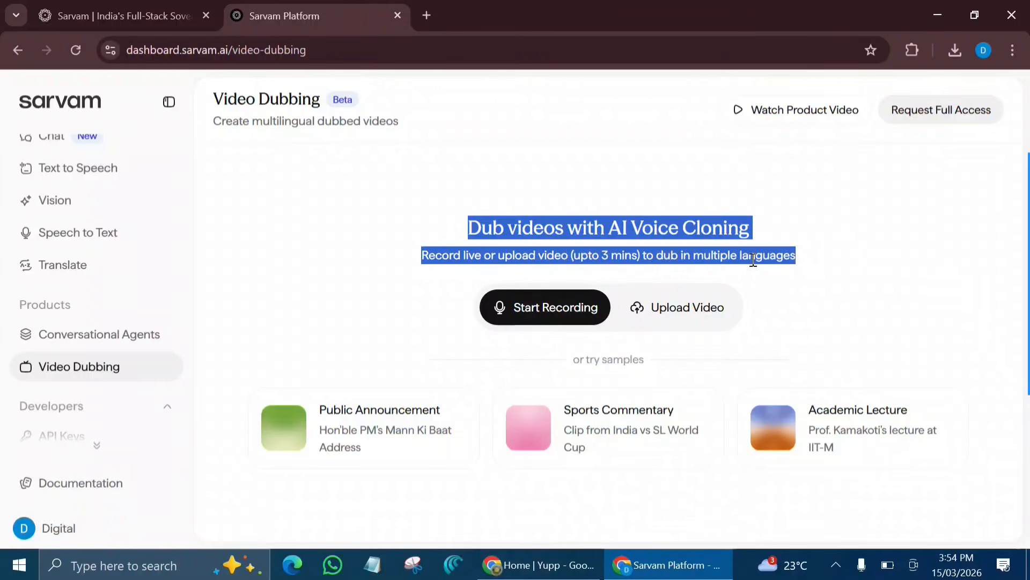
left_click(684, 311)
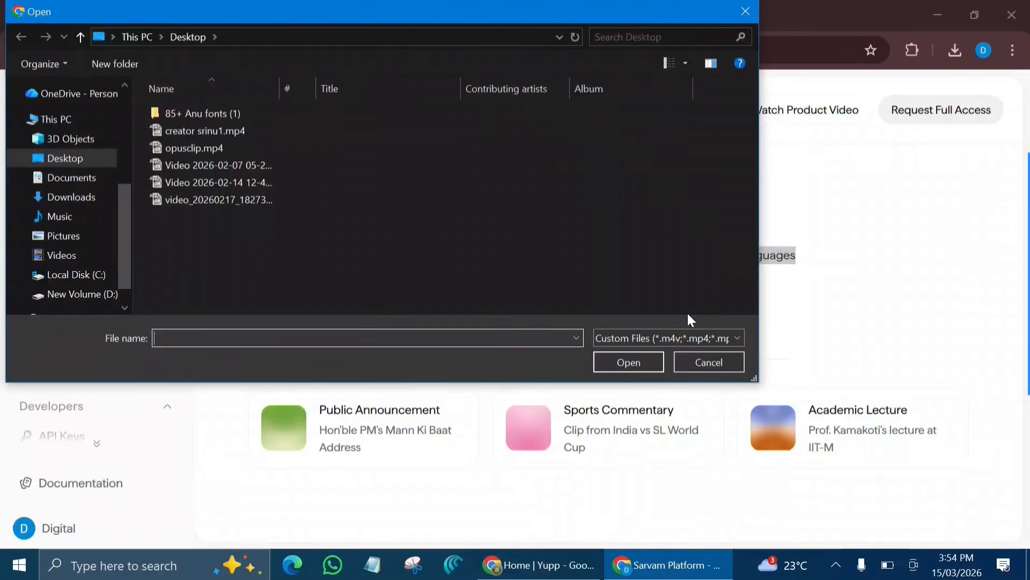
double_click(260, 201)
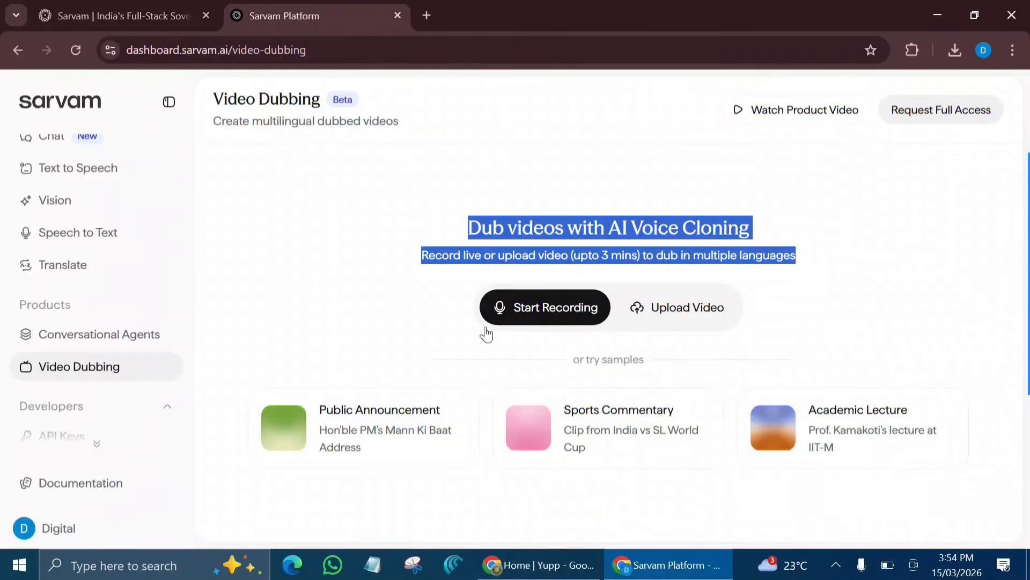
left_click(678, 307)
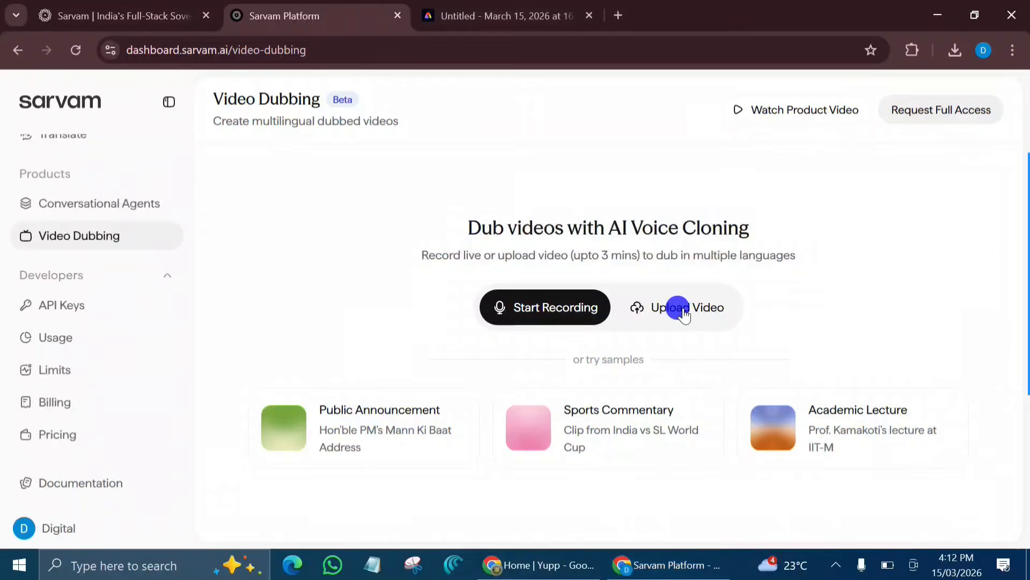
left_click(682, 309)
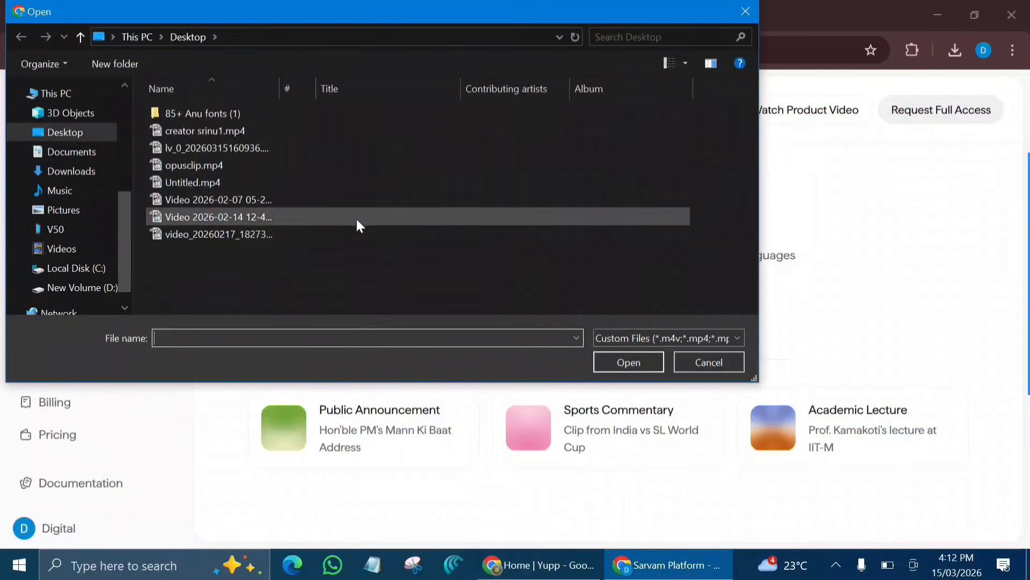
left_click(257, 148)
double_click(257, 149)
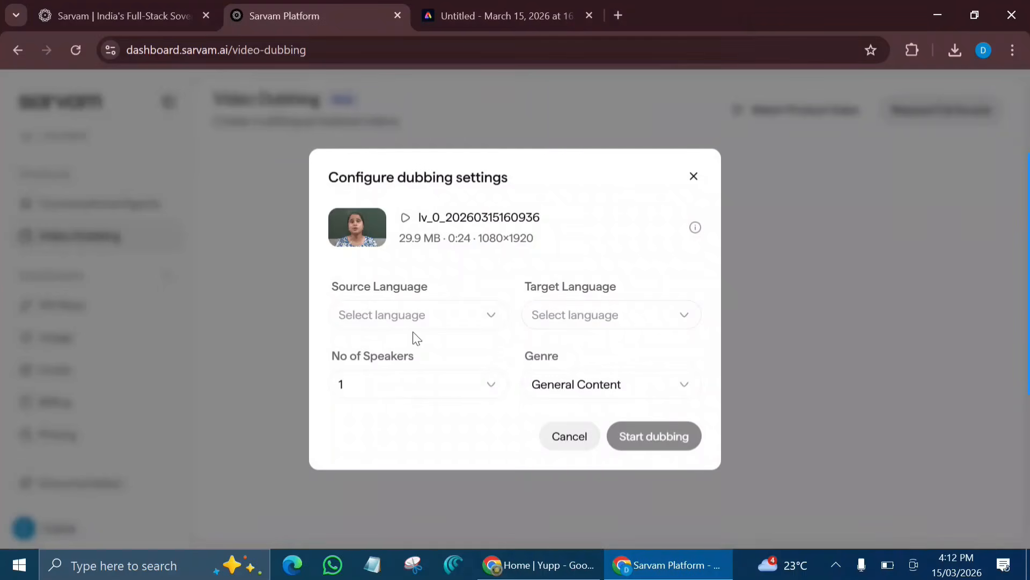
Set the dubbing source language to Telugu and the target language to English.
left_click(404, 316)
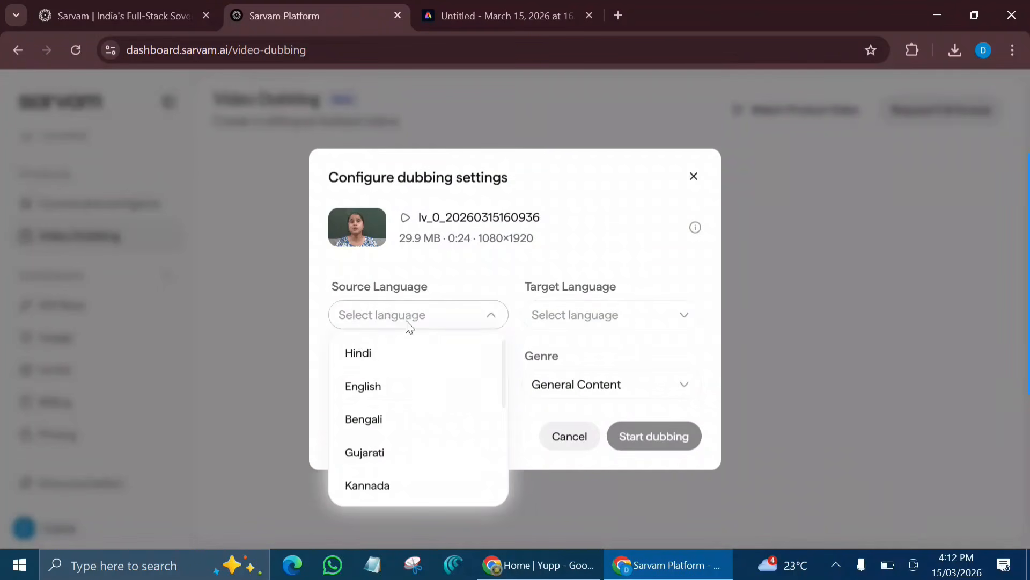
scroll(394, 464, "down", 4)
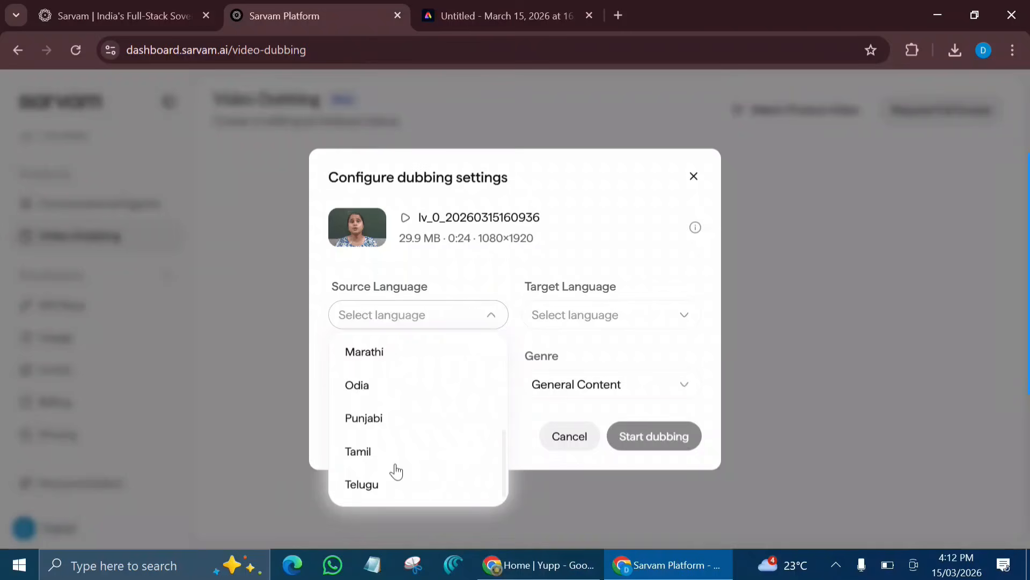
left_click(385, 495)
left_click(603, 320)
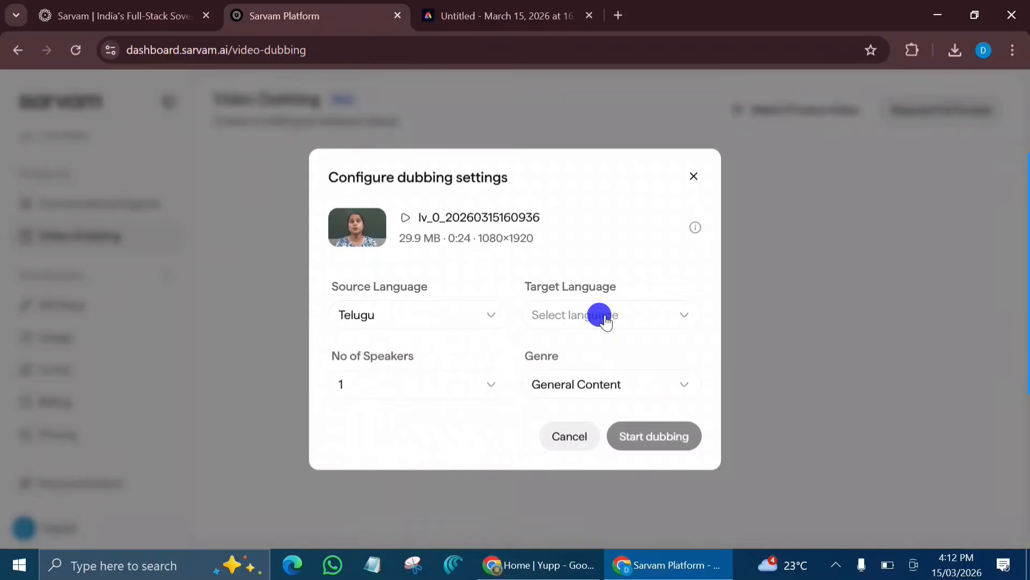
left_click(581, 388)
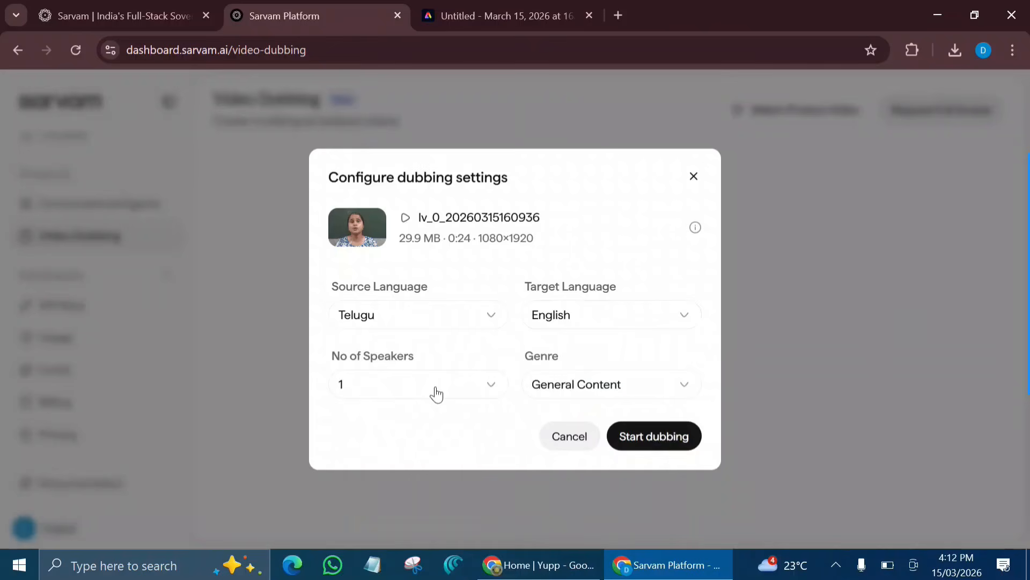
Keep the dubbing genre as General Content with one speaker and start dubbing the video.
left_click(573, 385)
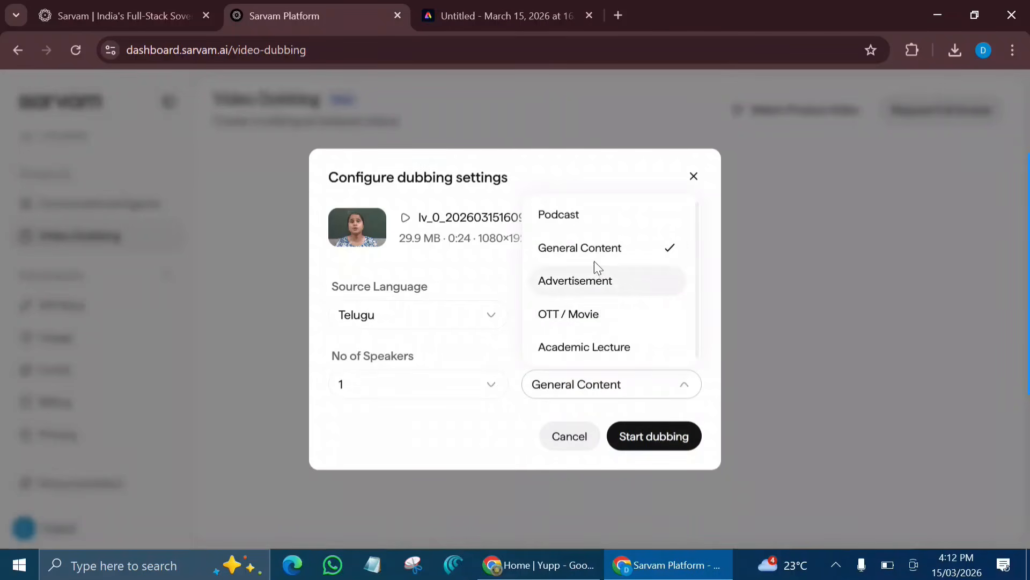
left_click(592, 252)
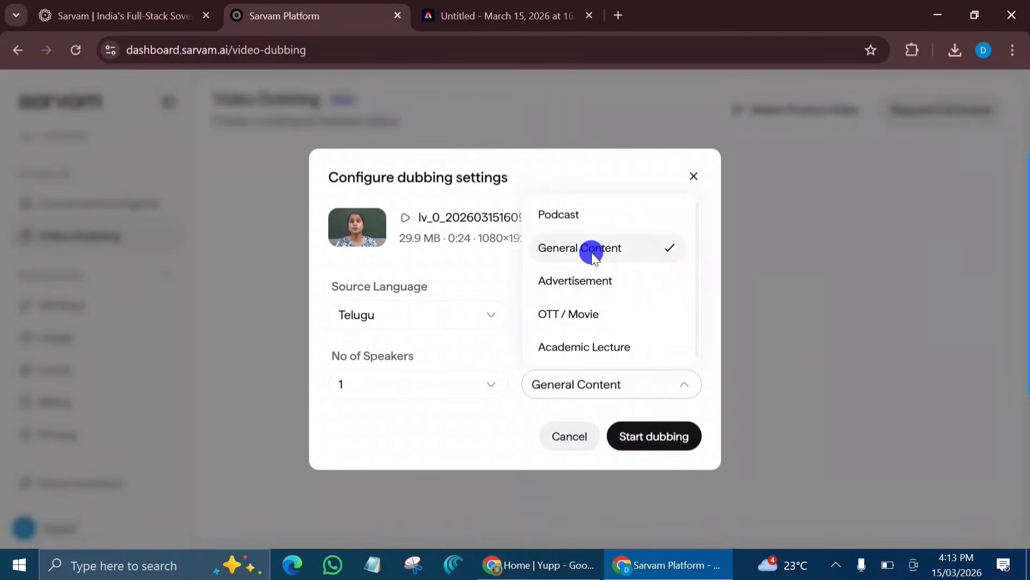
left_click(608, 386)
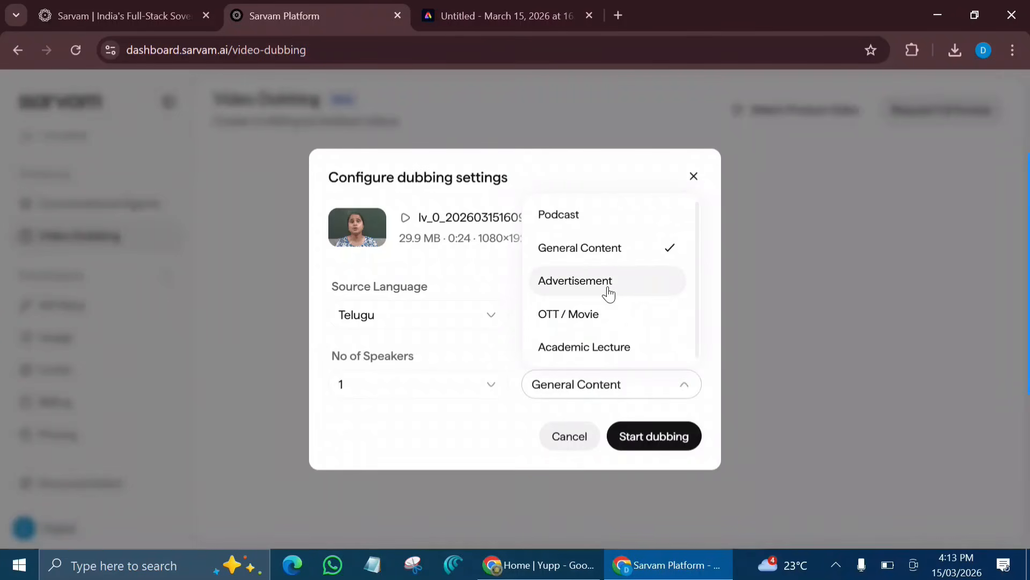
left_click(634, 444)
left_click(633, 441)
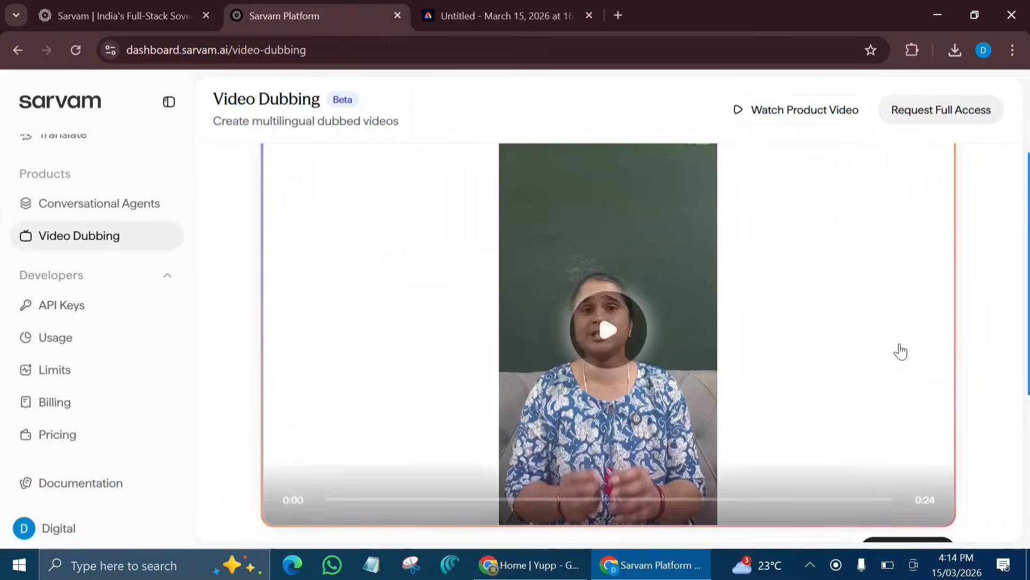
Play the dubbed video through to its end and download it.
left_click(609, 332)
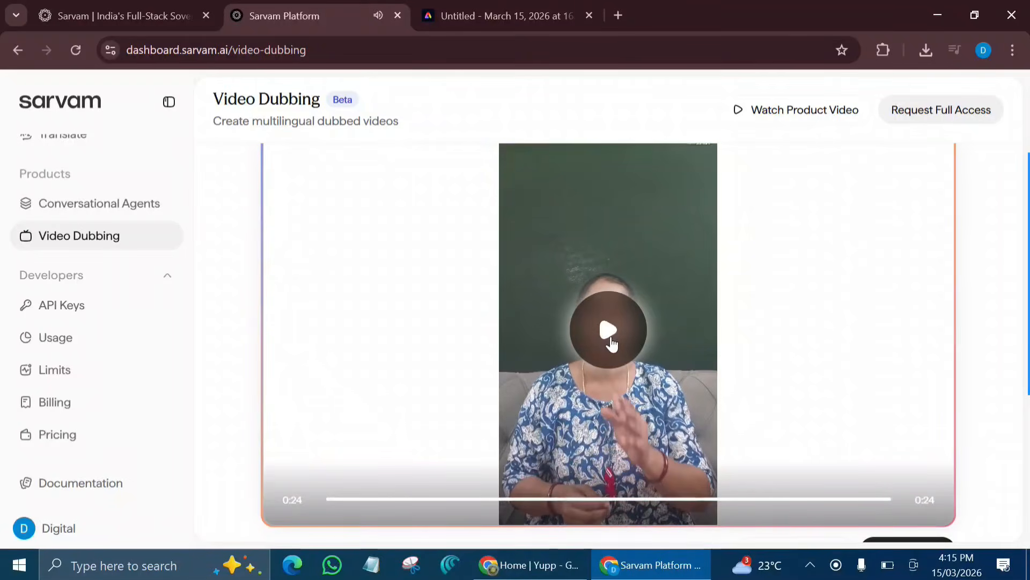
scroll(787, 334, "down", 1)
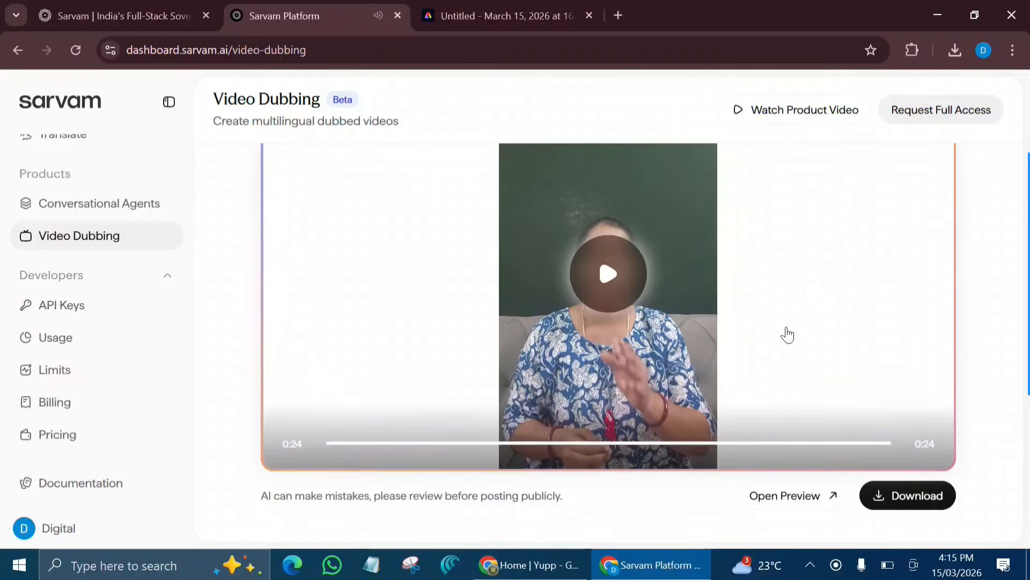
left_click(890, 500)
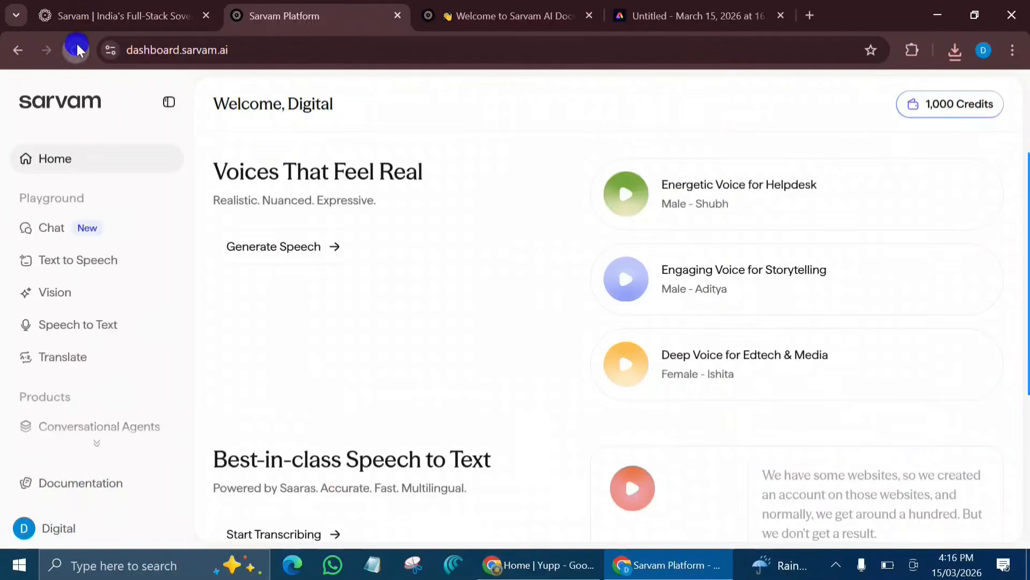
Reload the dashboard home page to refresh the credit balance and open the account's usage overview.
left_click(76, 45)
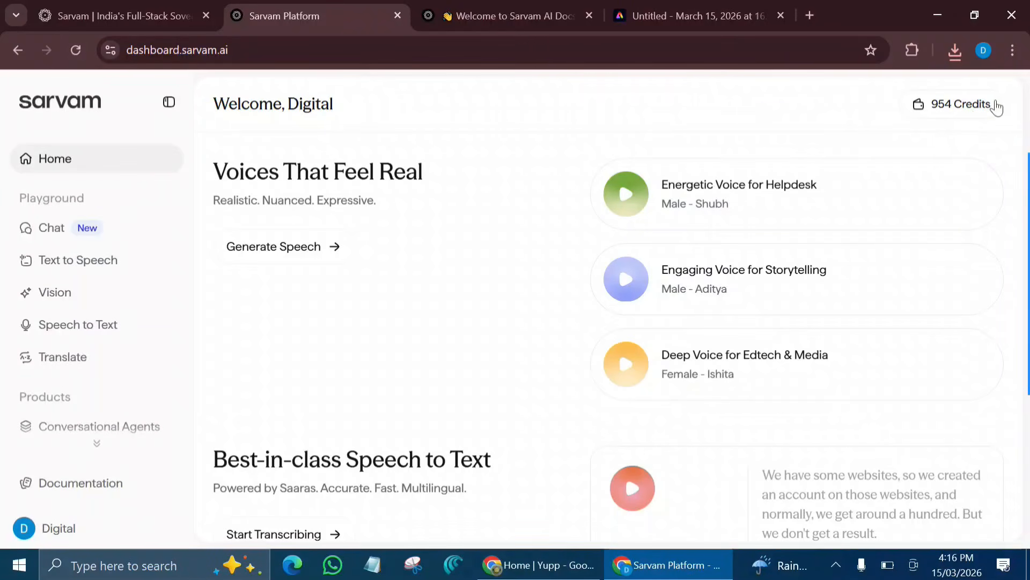
mouse_move(991, 103)
left_mouse_down()
mouse_move(893, 106)
mouse_move(971, 114)
left_mouse_up()
left_click(936, 115)
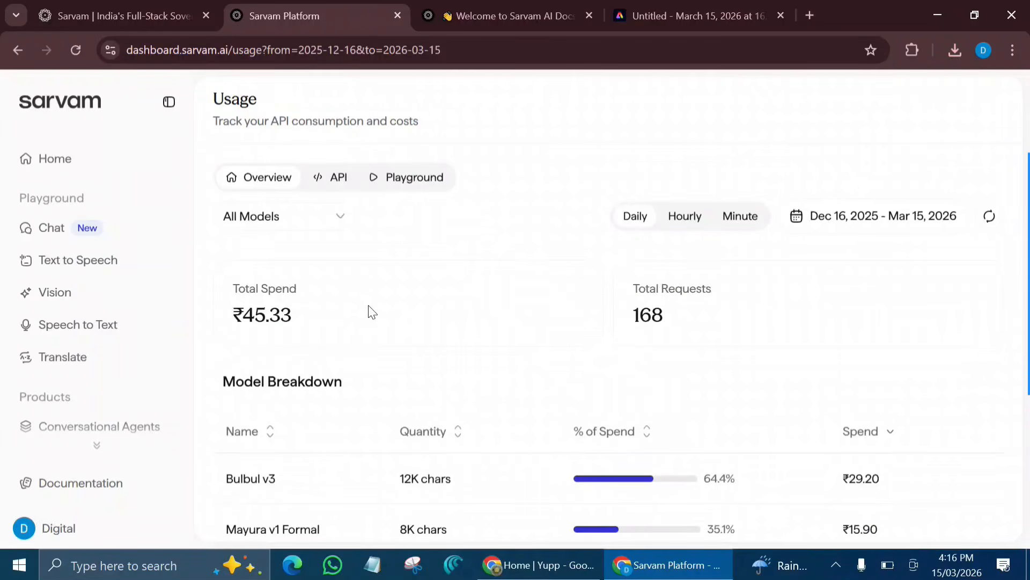
Examine the total spend and total requests, and compare quantity and spend per model in the Model Breakdown table.
left_click_drag(240, 295, 317, 313)
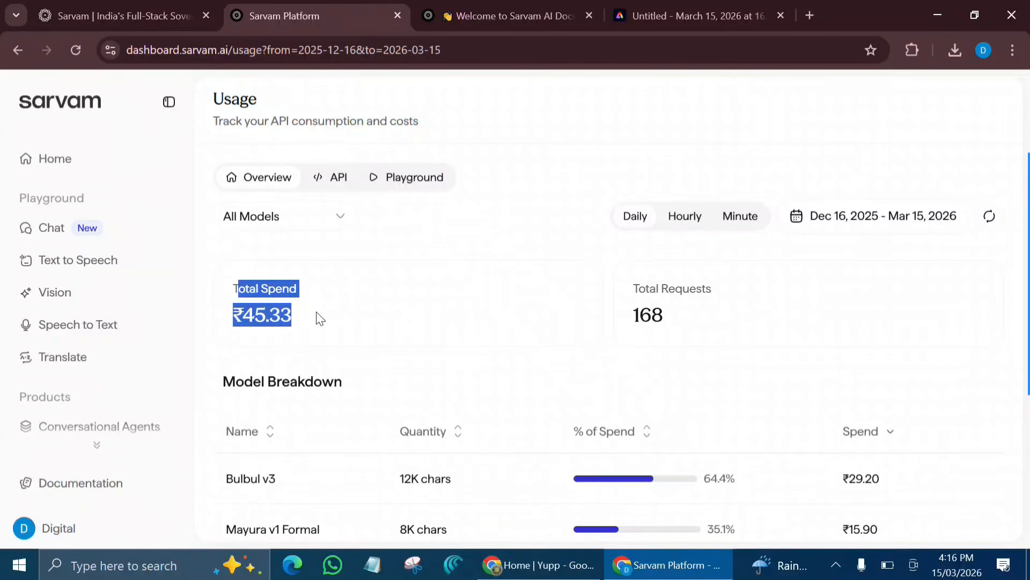
left_click(715, 318)
scroll(486, 411, "down", 2)
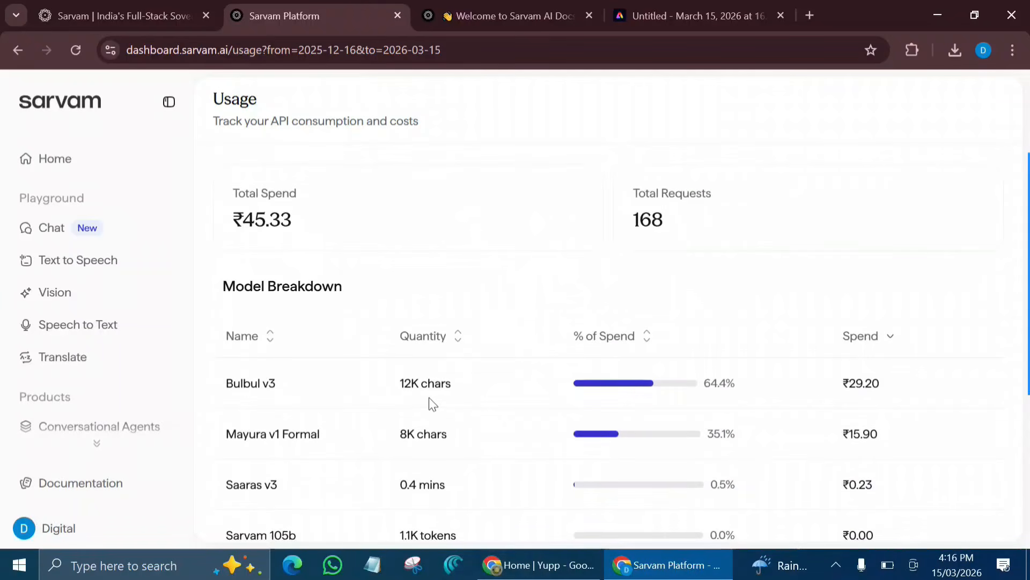
left_click_drag(401, 383, 460, 388)
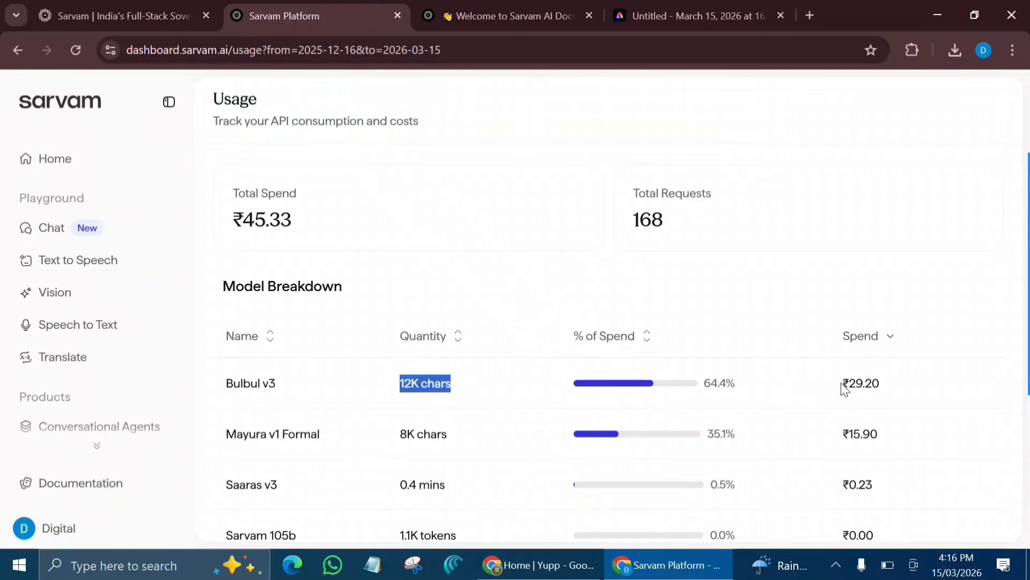
left_click_drag(841, 383, 903, 390)
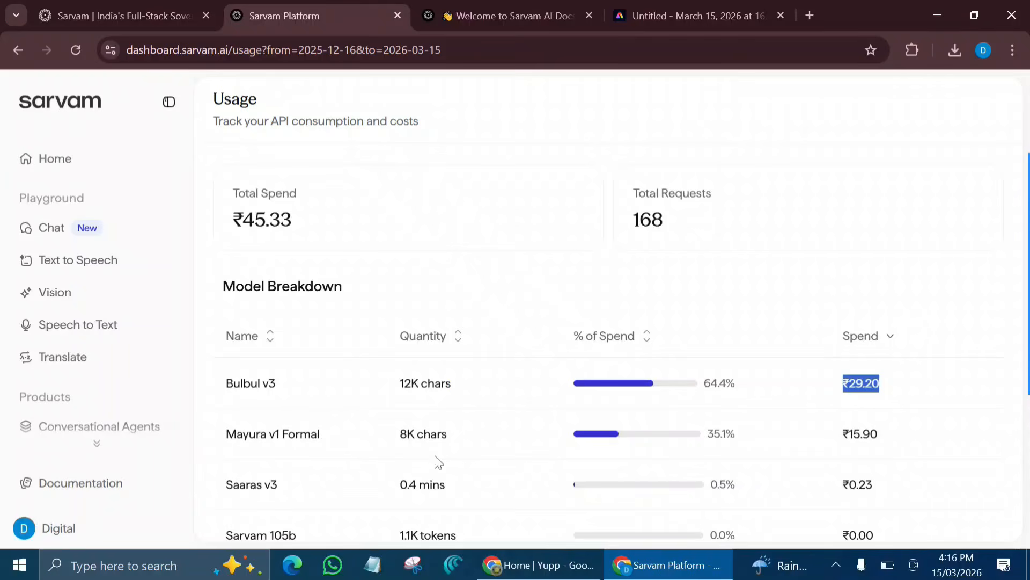
left_click_drag(396, 436, 455, 436)
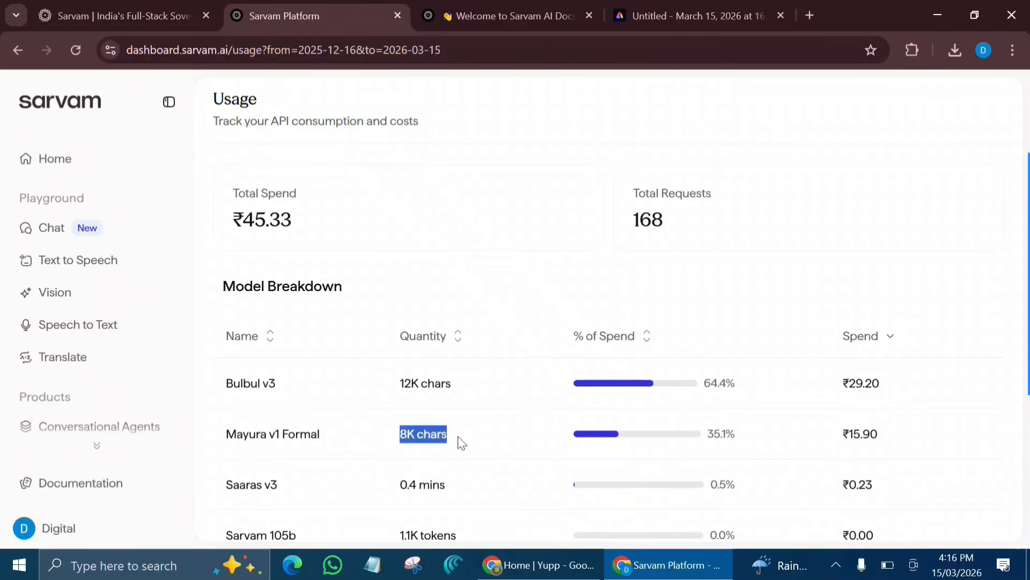
scroll(459, 437, "down", 1)
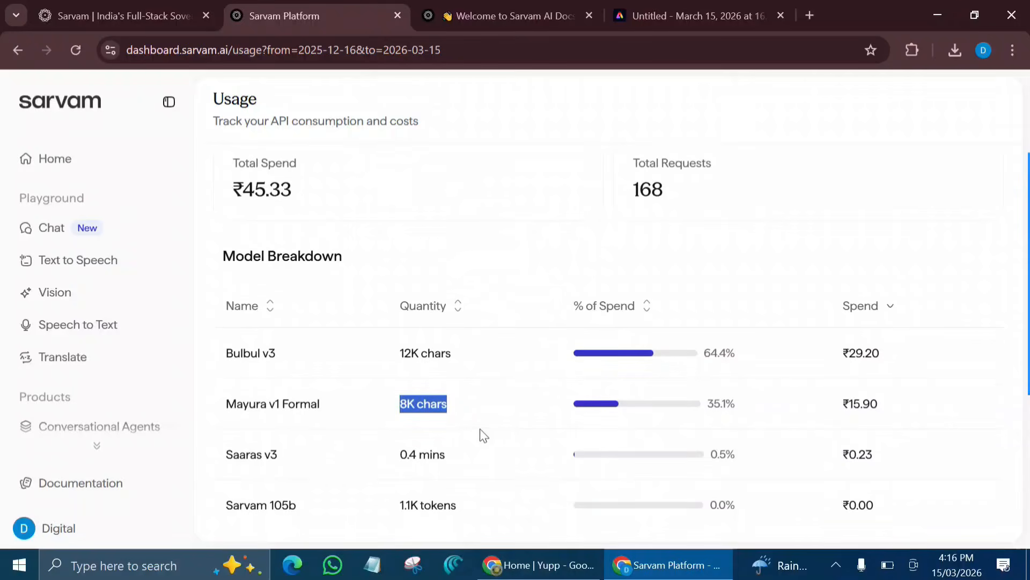
left_click_drag(846, 406, 893, 407)
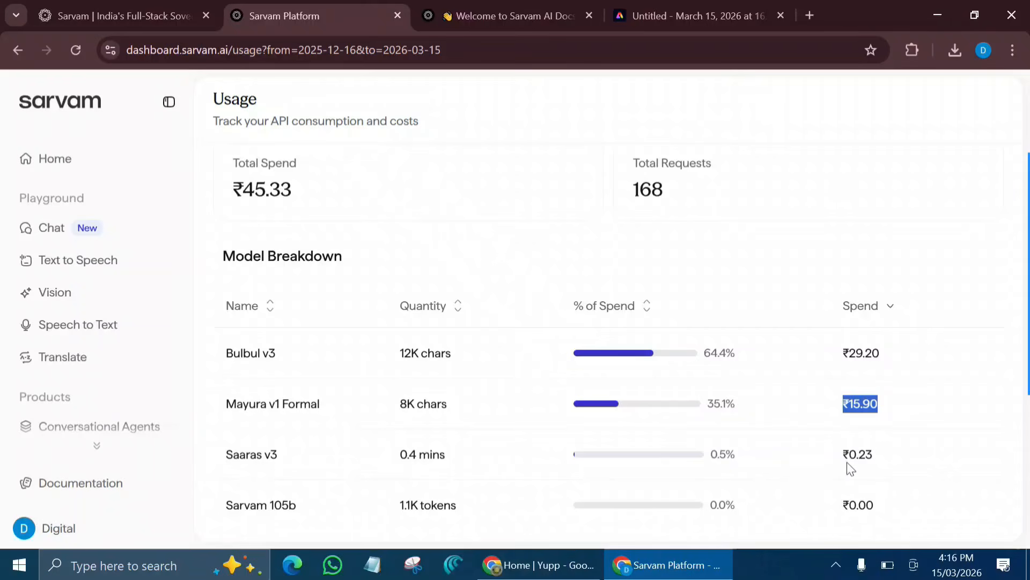
scroll(850, 468, "down", 2)
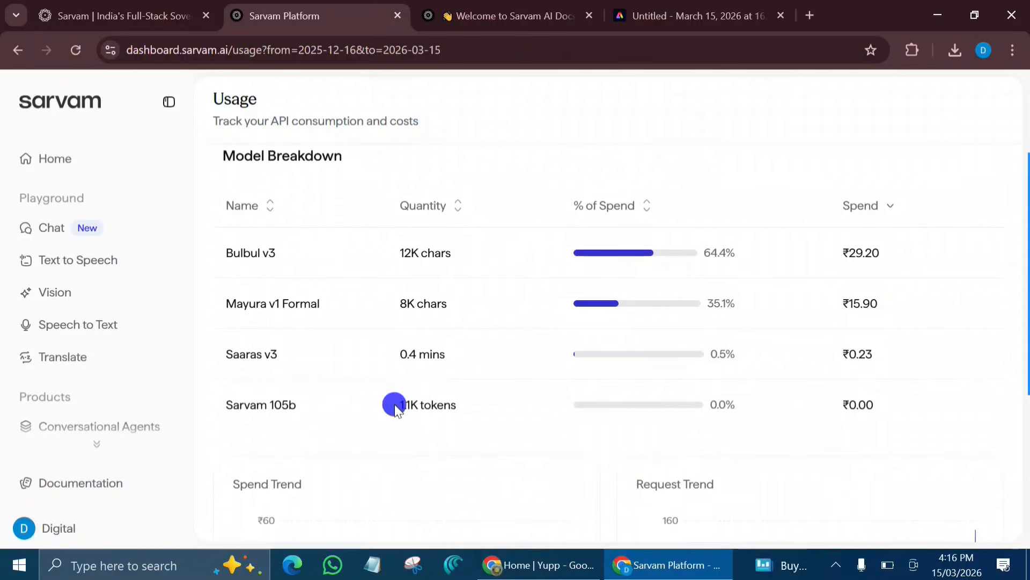
Check the token quantity and spend for Sarvam 105b in the Model Breakdown table, and view the Spend Trend and Request Trend charts.
left_click_drag(394, 404, 462, 413)
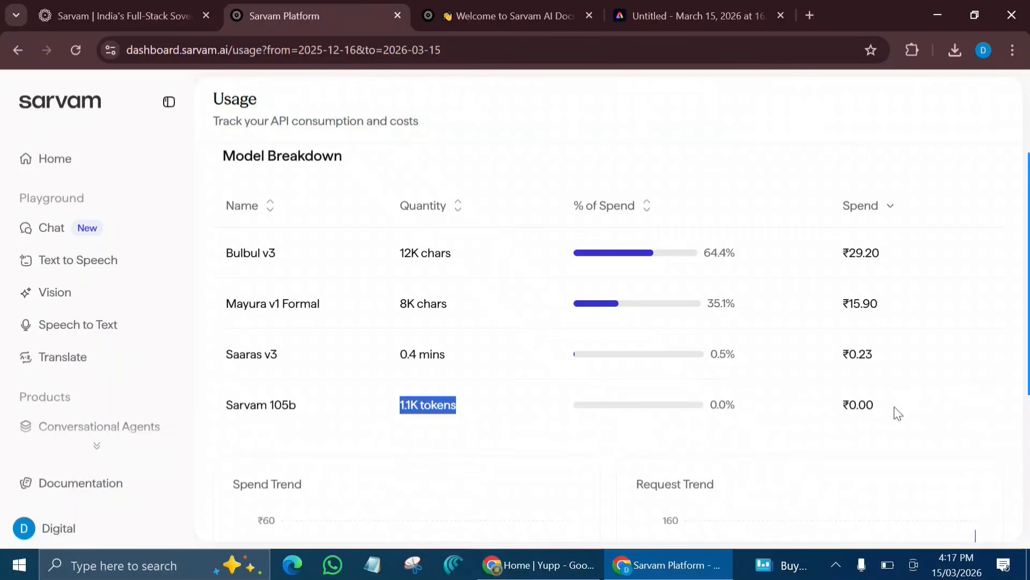
left_click_drag(893, 407, 829, 403)
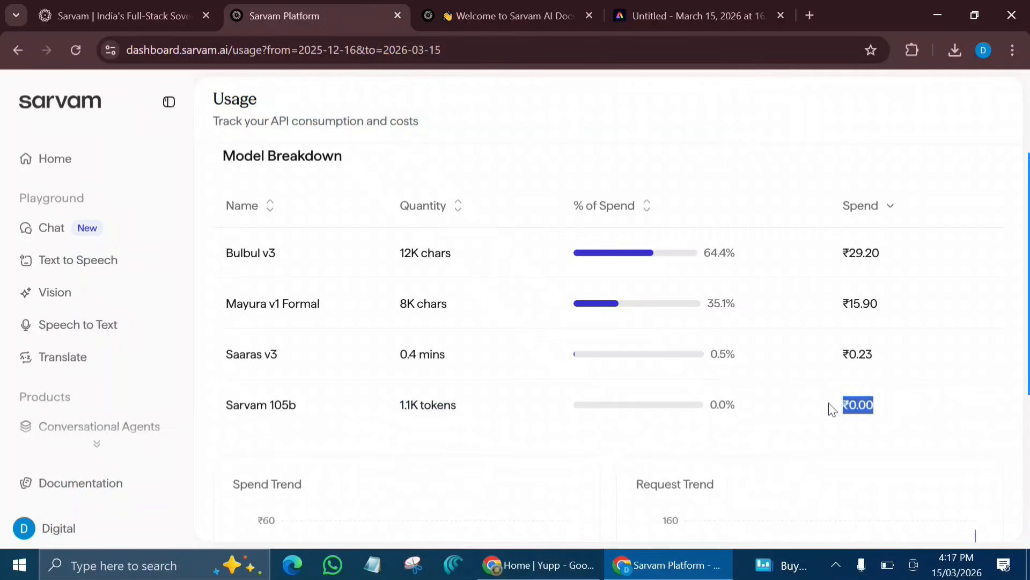
scroll(833, 409, "down", 3)
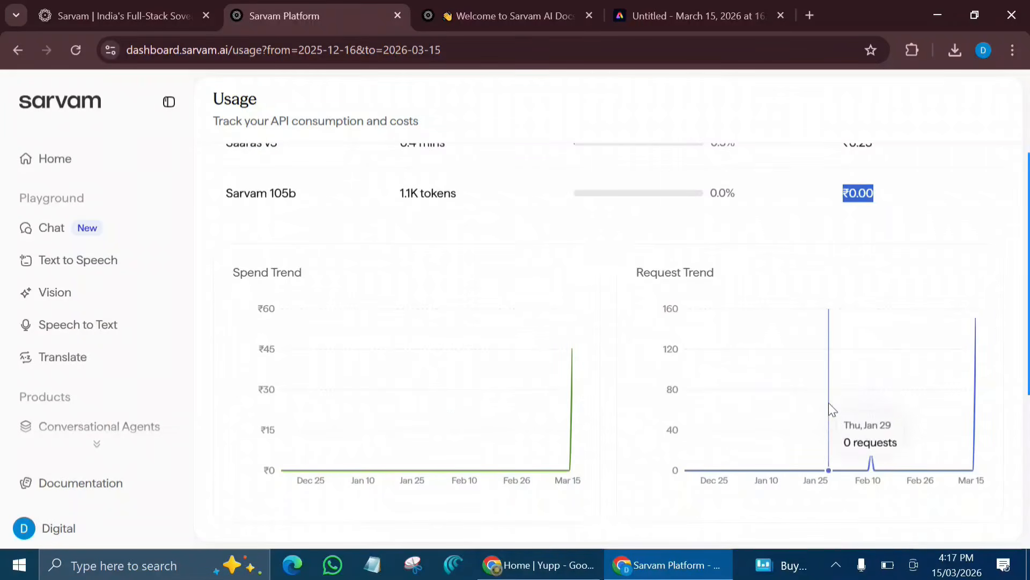
scroll(830, 405, "up", 3)
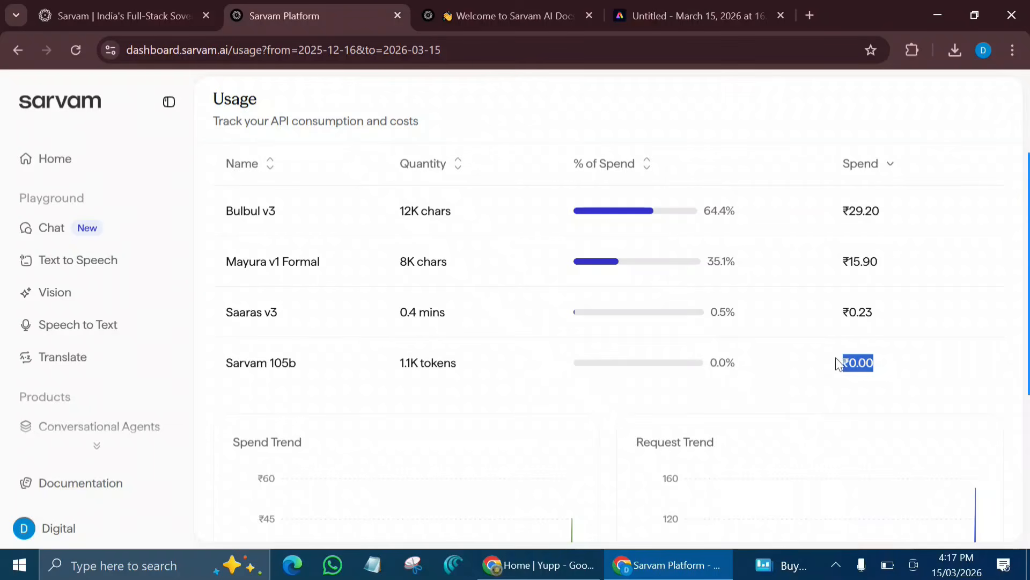
scroll(839, 364, "up", 1)
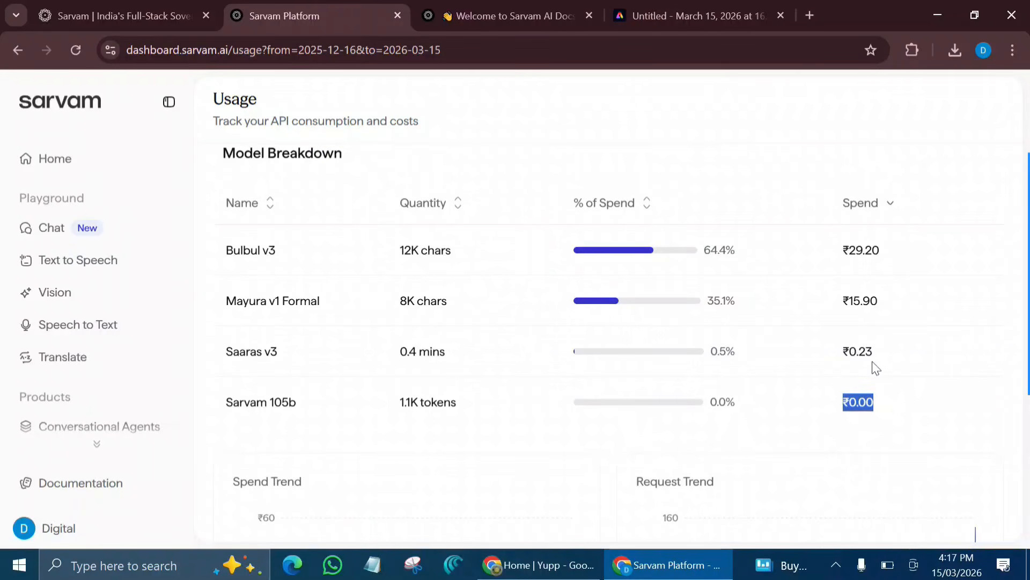
left_click(101, 331)
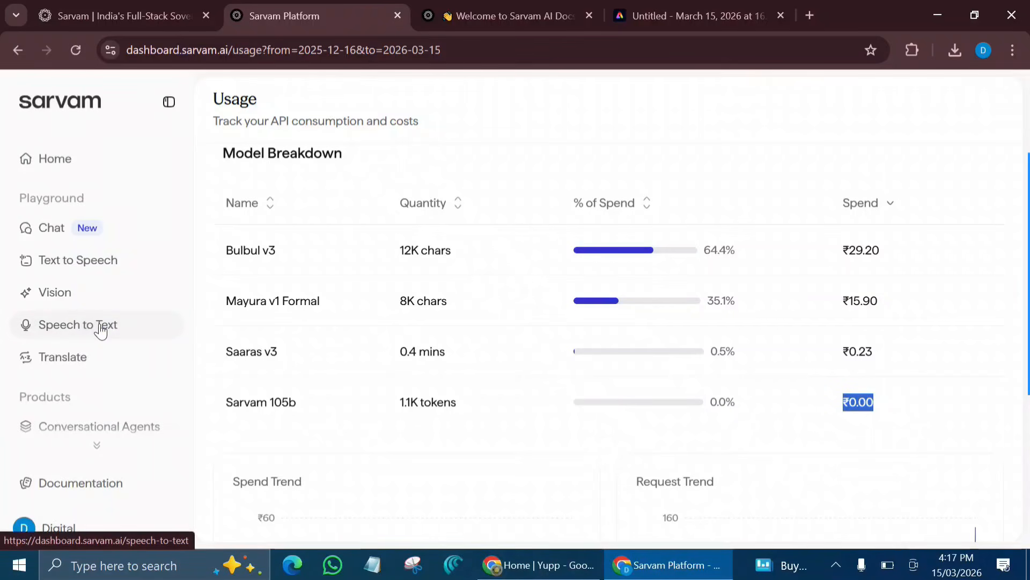